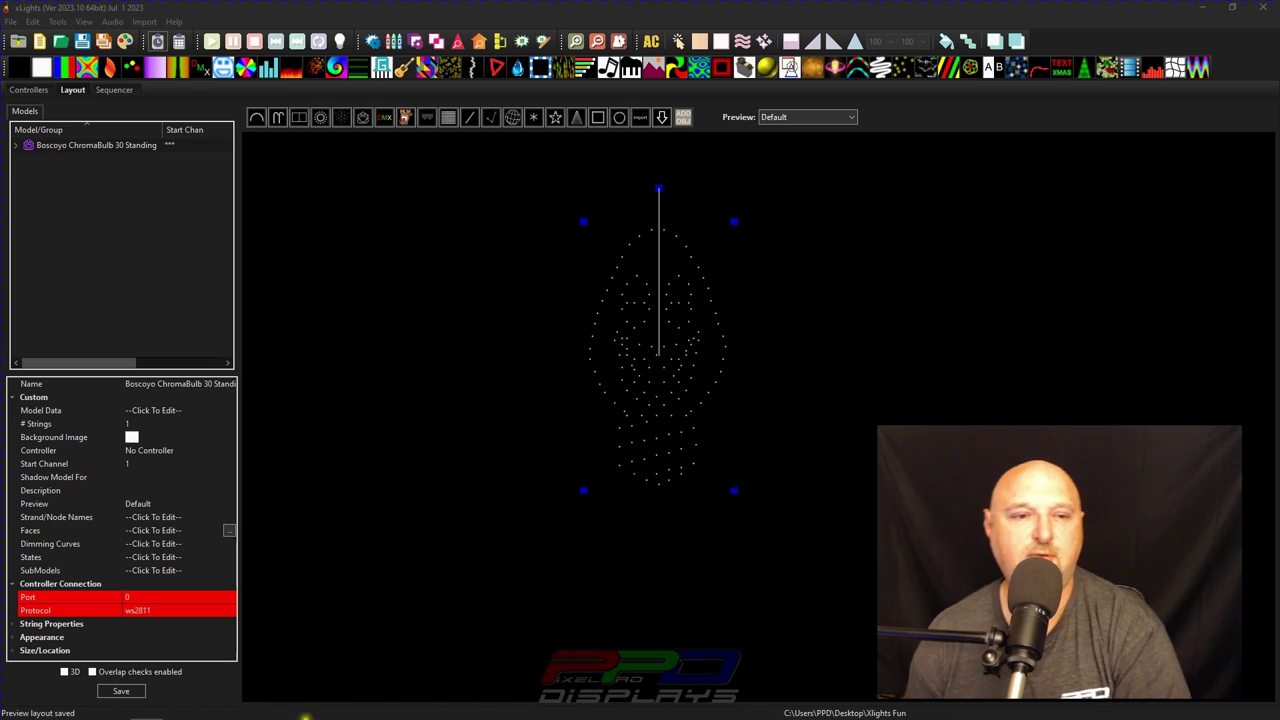
Open the model's Boscoyo ChromaBulb Face definition and maximize the editor.
mouse_move(115, 153)
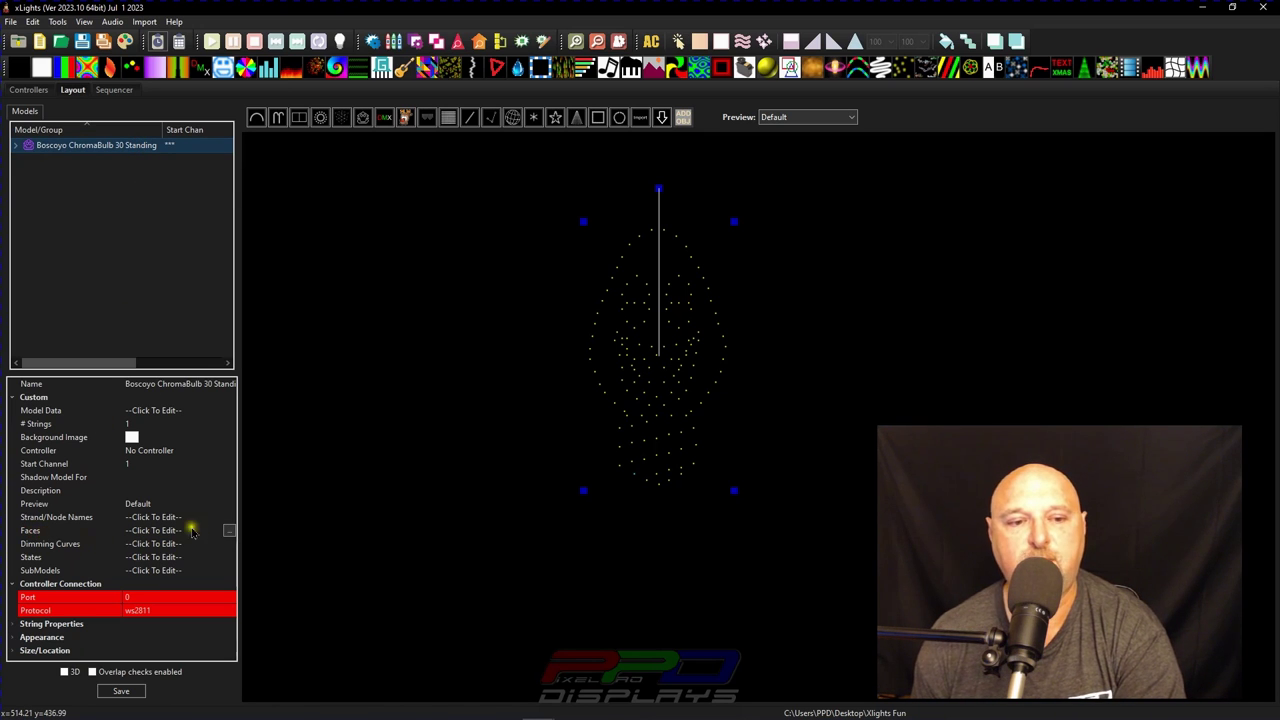
left_click(229, 530)
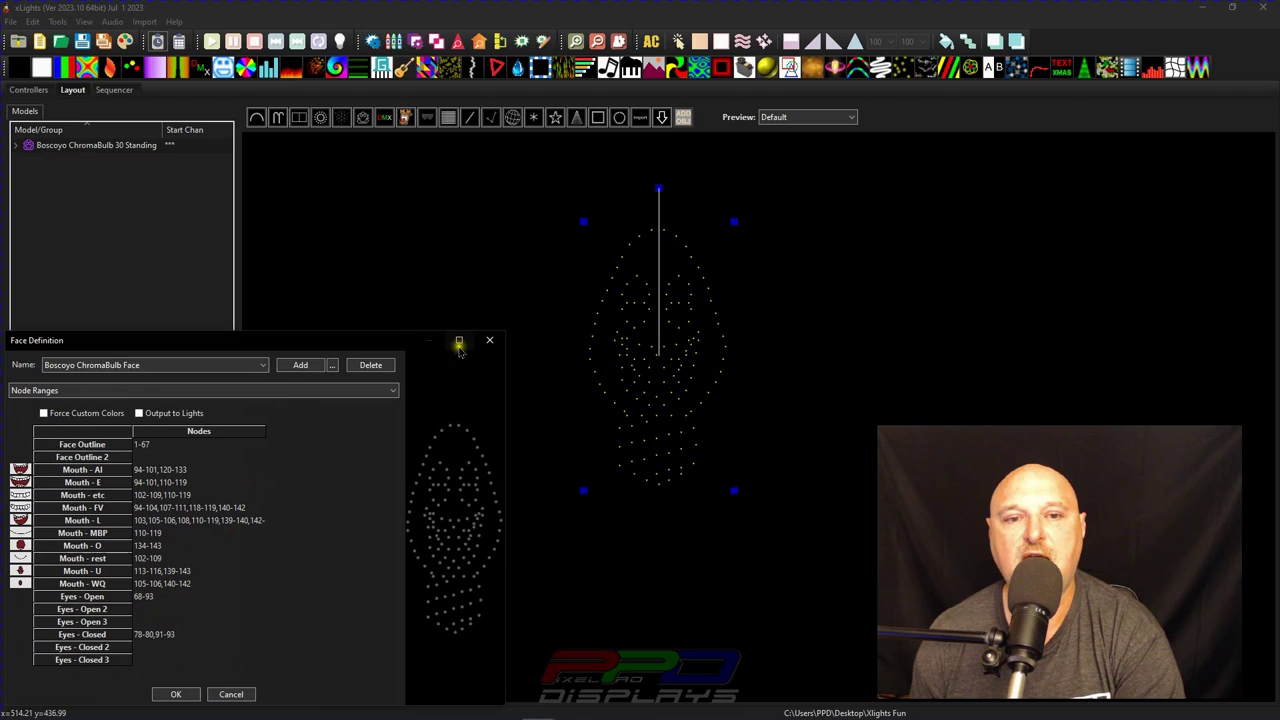
left_click(459, 340)
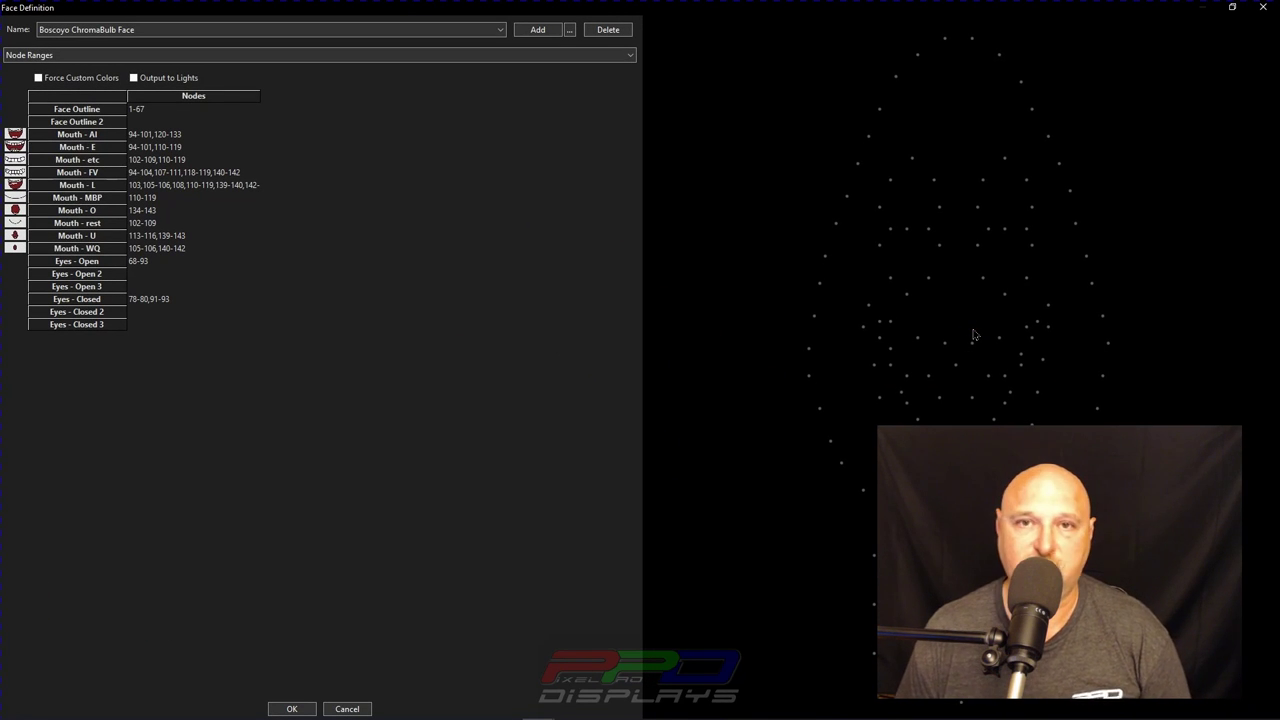
Highlight the Face Outline, each Mouth row and both Eyes rows, then accept unchanged.
double_click(140, 110)
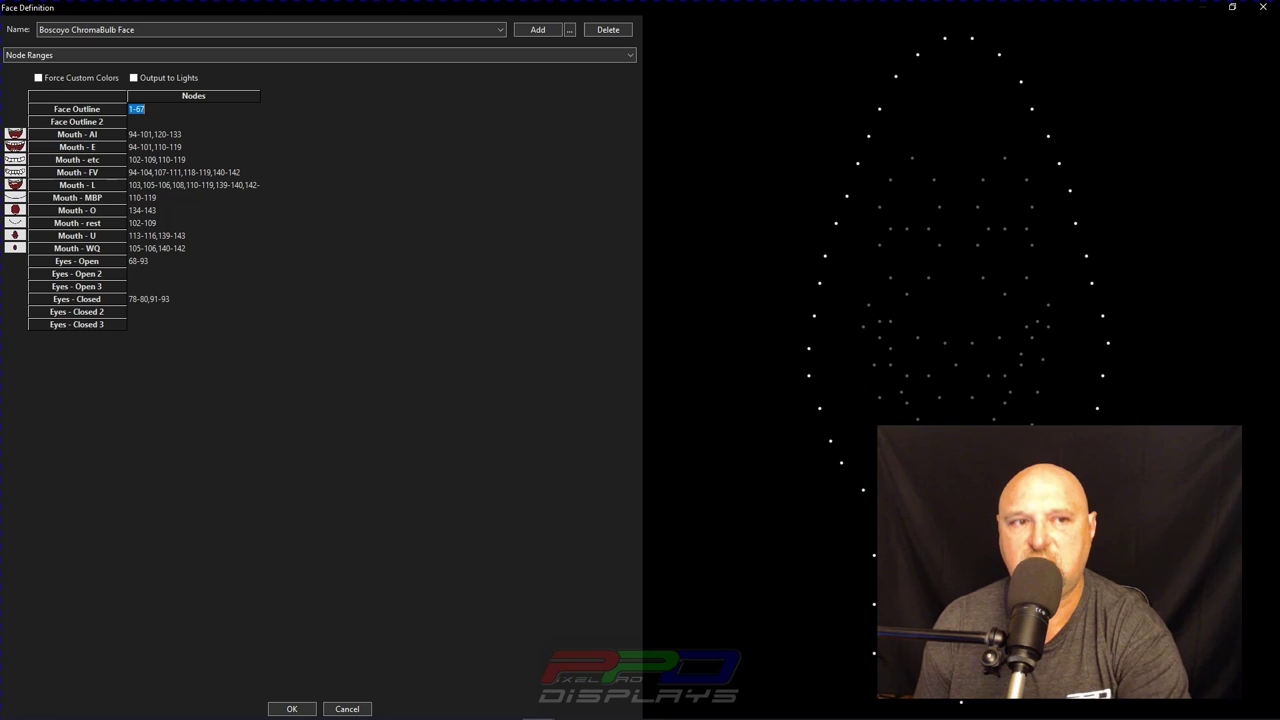
left_click(150, 135)
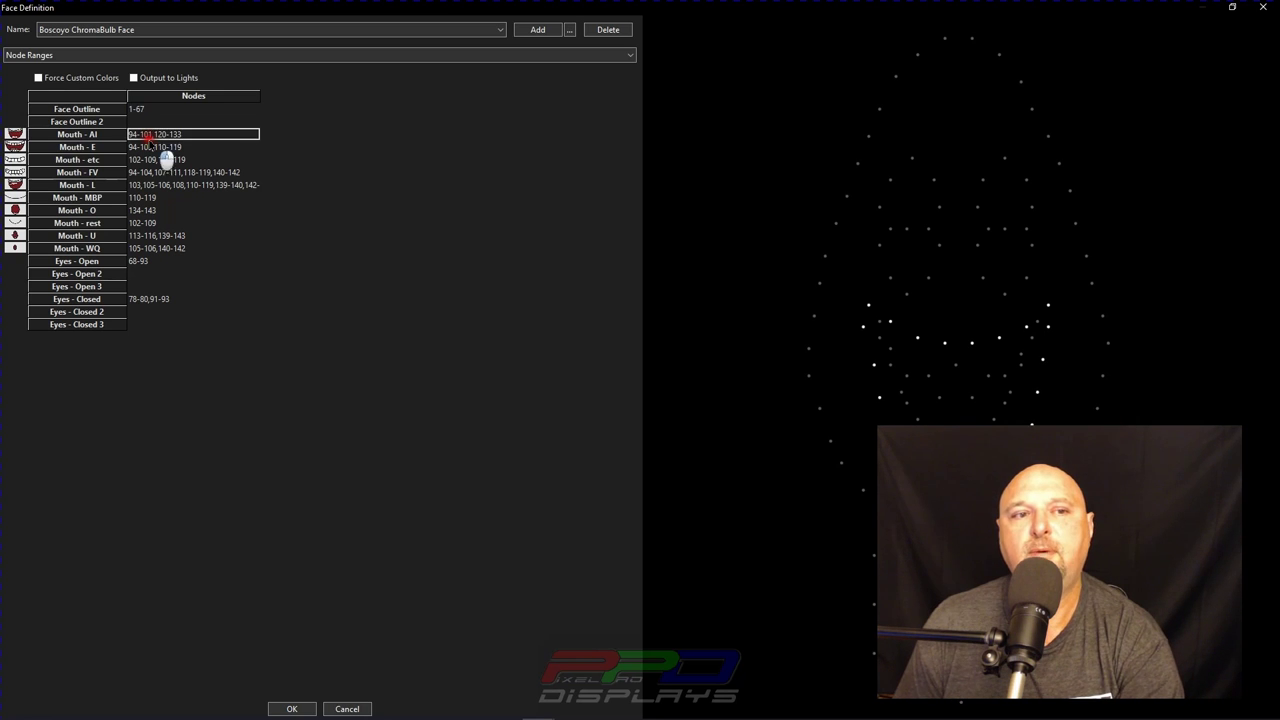
left_click(148, 147)
left_click(148, 160)
left_click(148, 172)
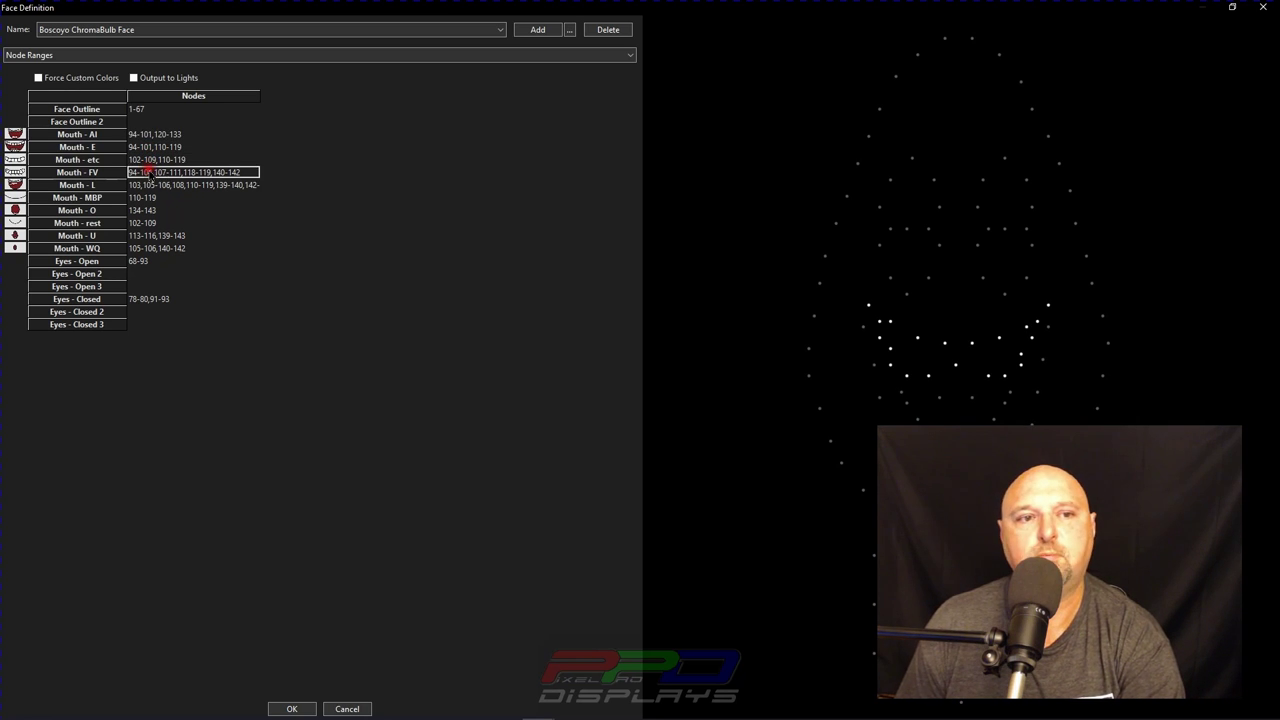
left_click(150, 185)
left_click(146, 248)
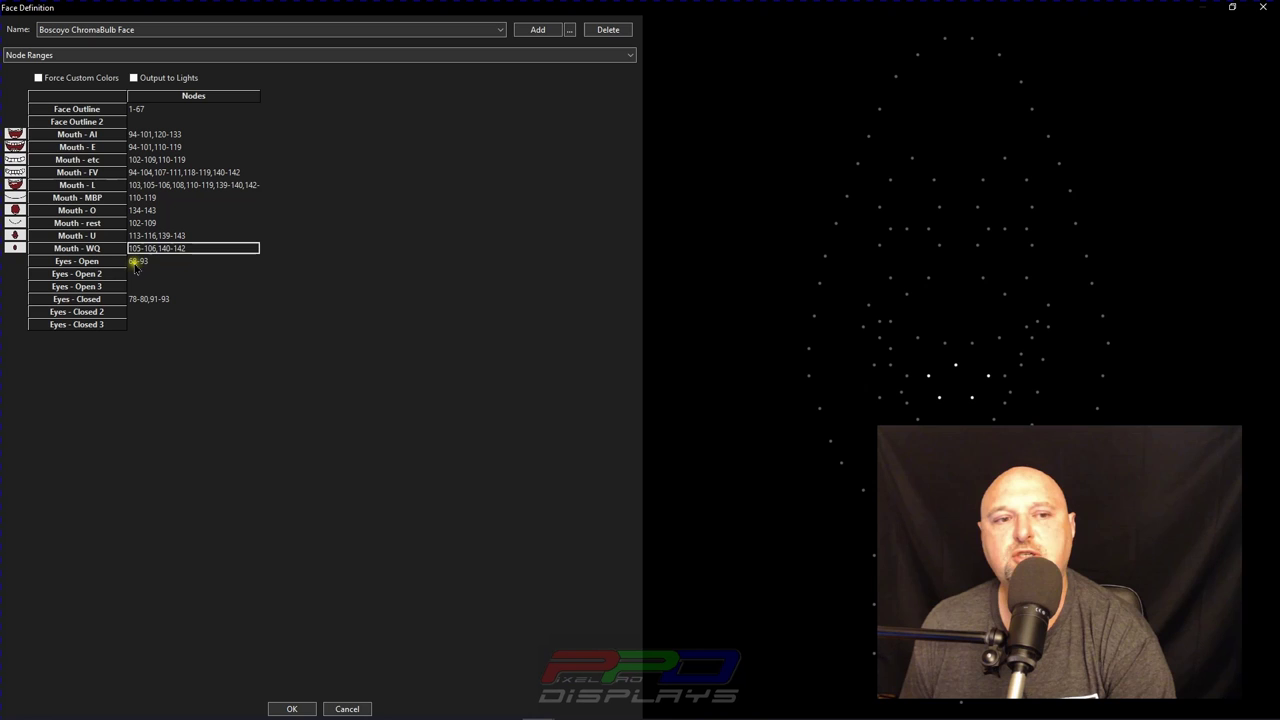
left_click(135, 262)
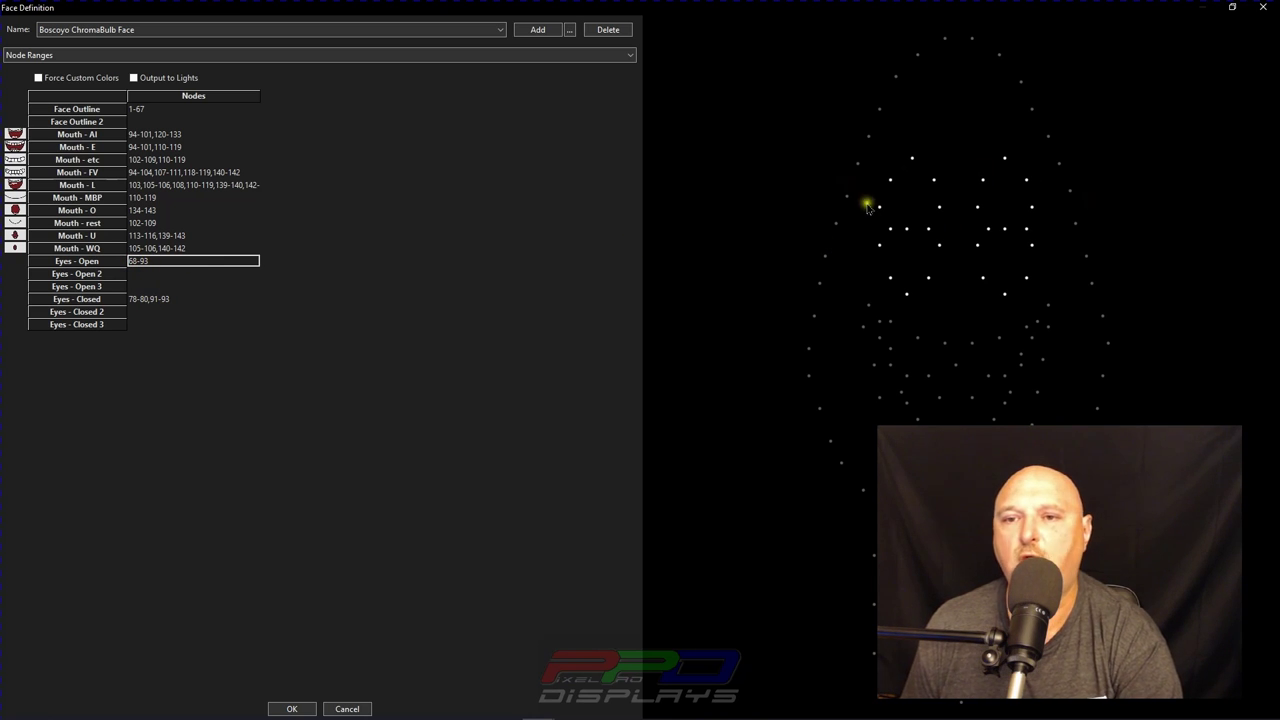
left_click(166, 296)
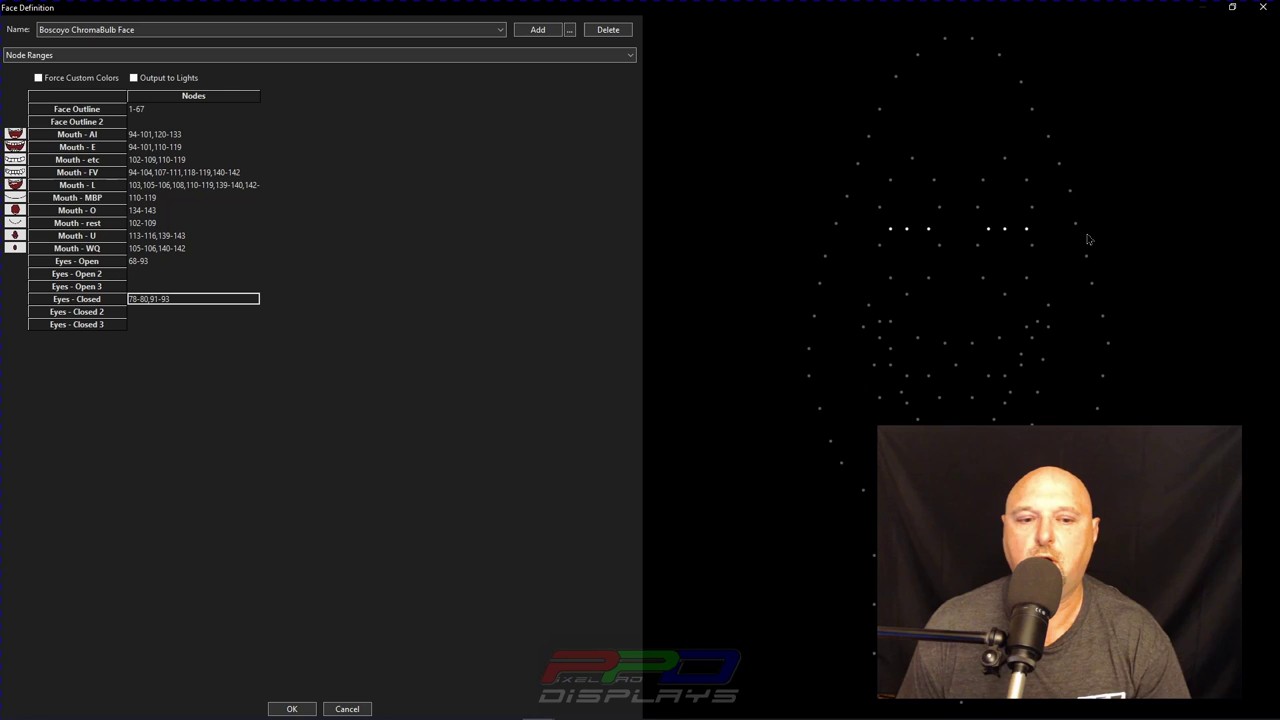
left_click(291, 708)
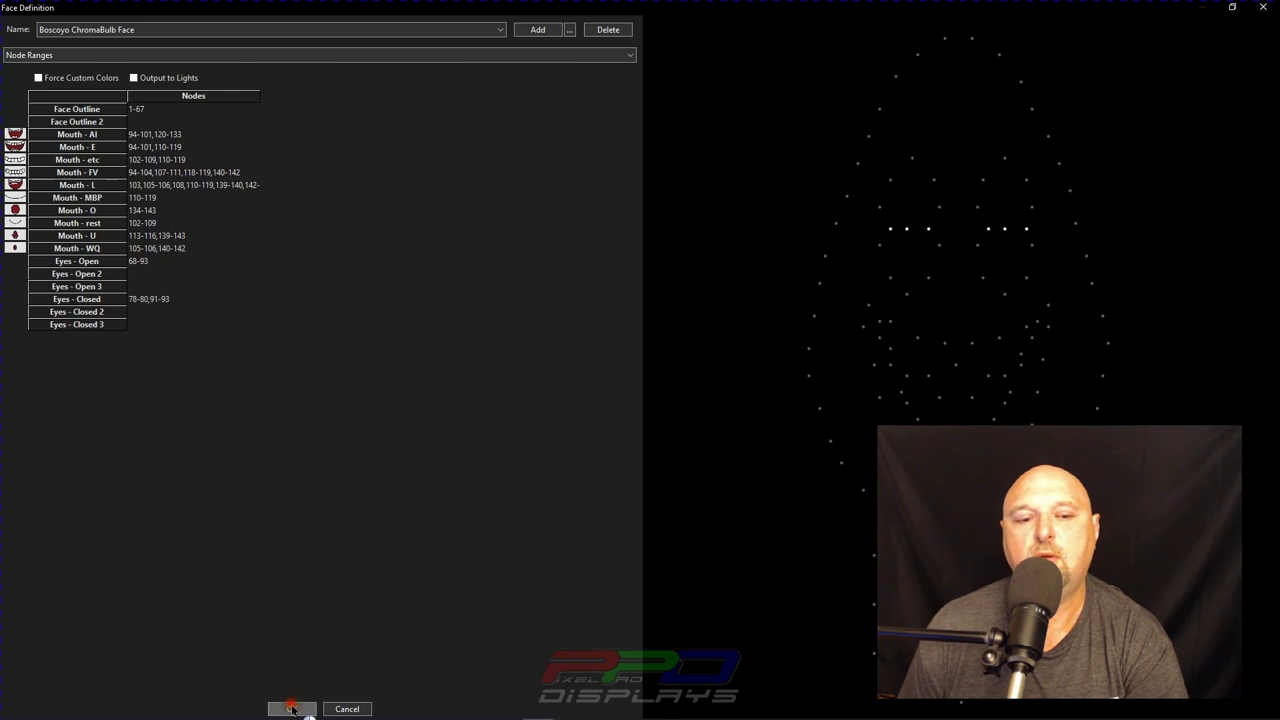
Place a Faces effect on the Boscoyo ChromaBulb model's timeline row.
left_click(109, 89)
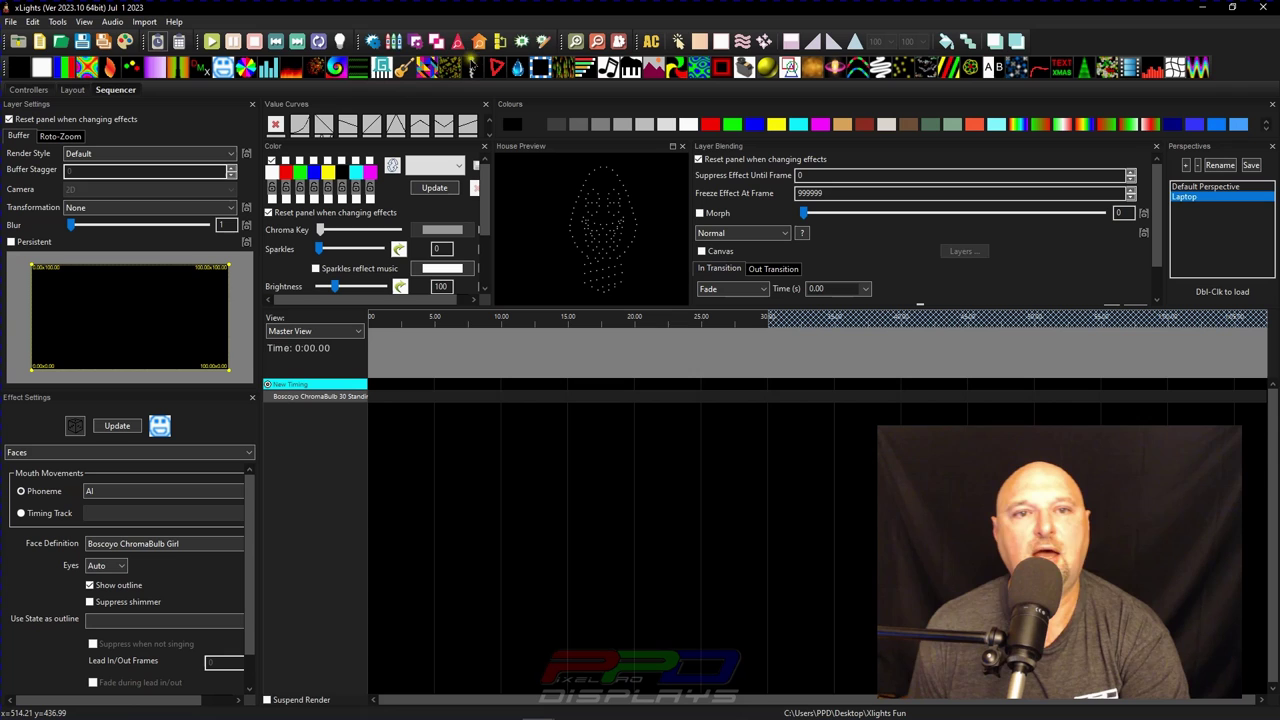
left_click_drag(221, 67, 450, 398)
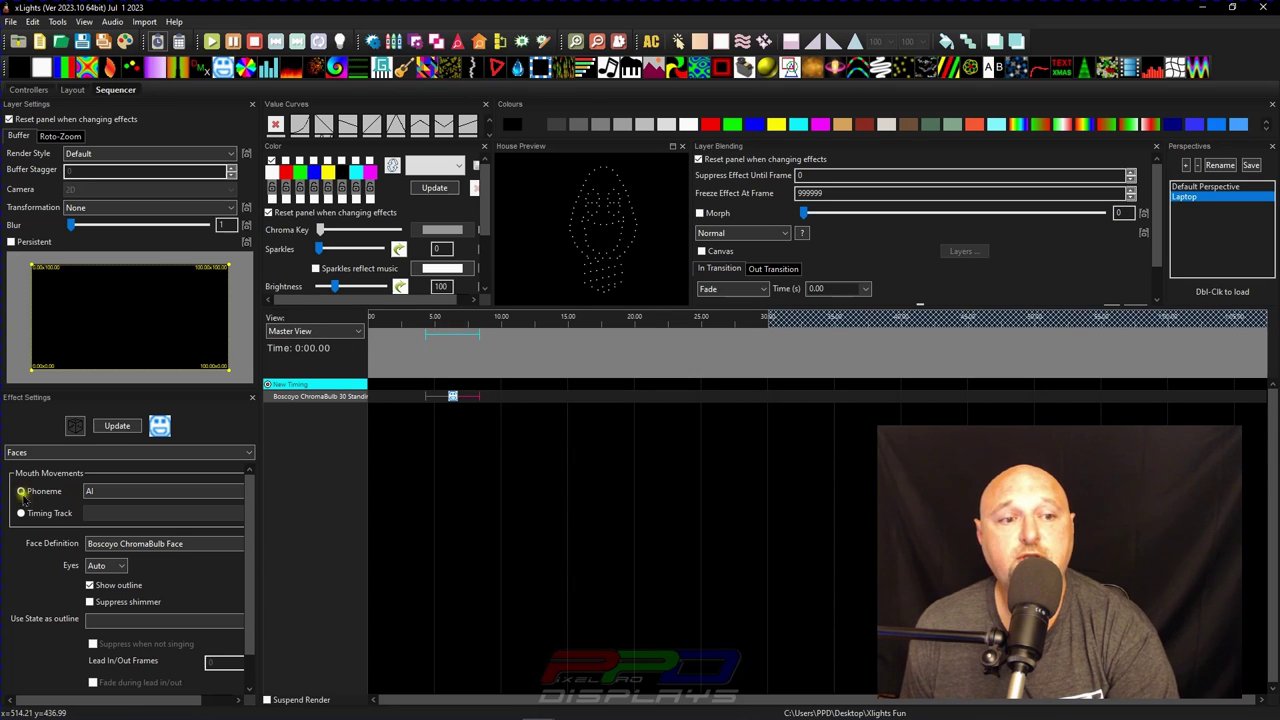
left_click(90, 492)
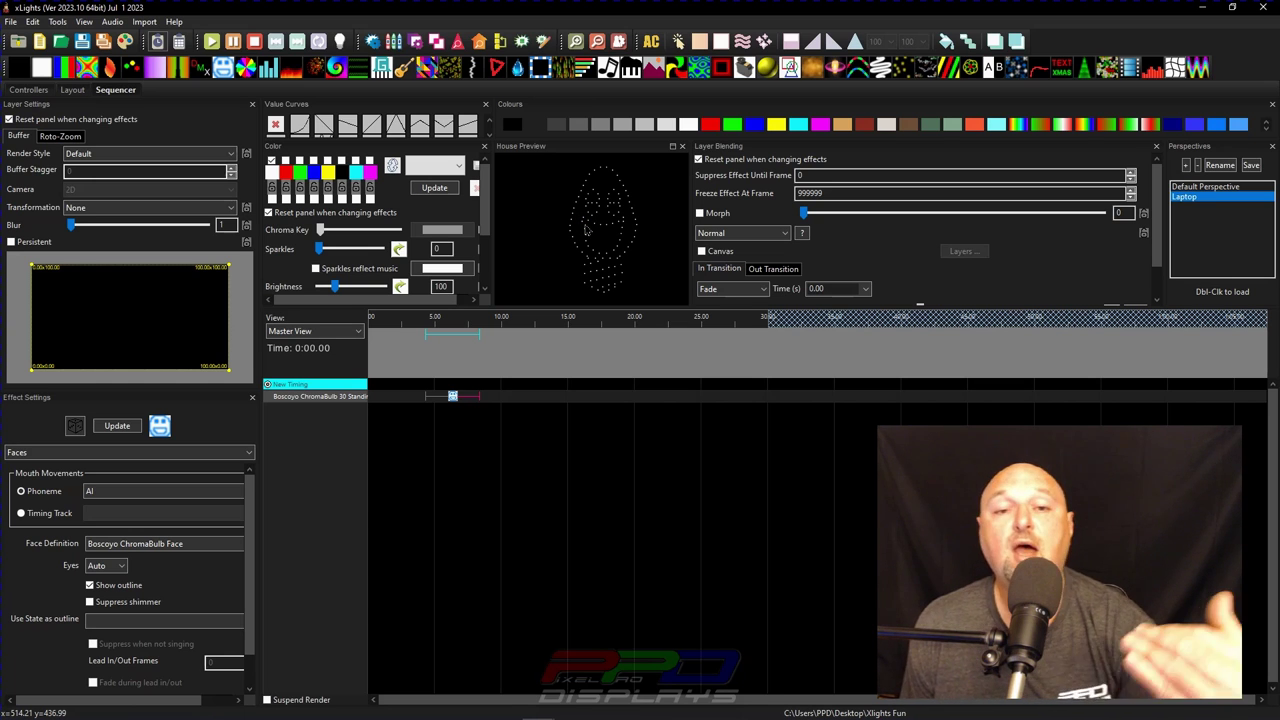
Toggle the red palette colour on and off, and set a palette swatch to light cyan.
left_click(284, 163)
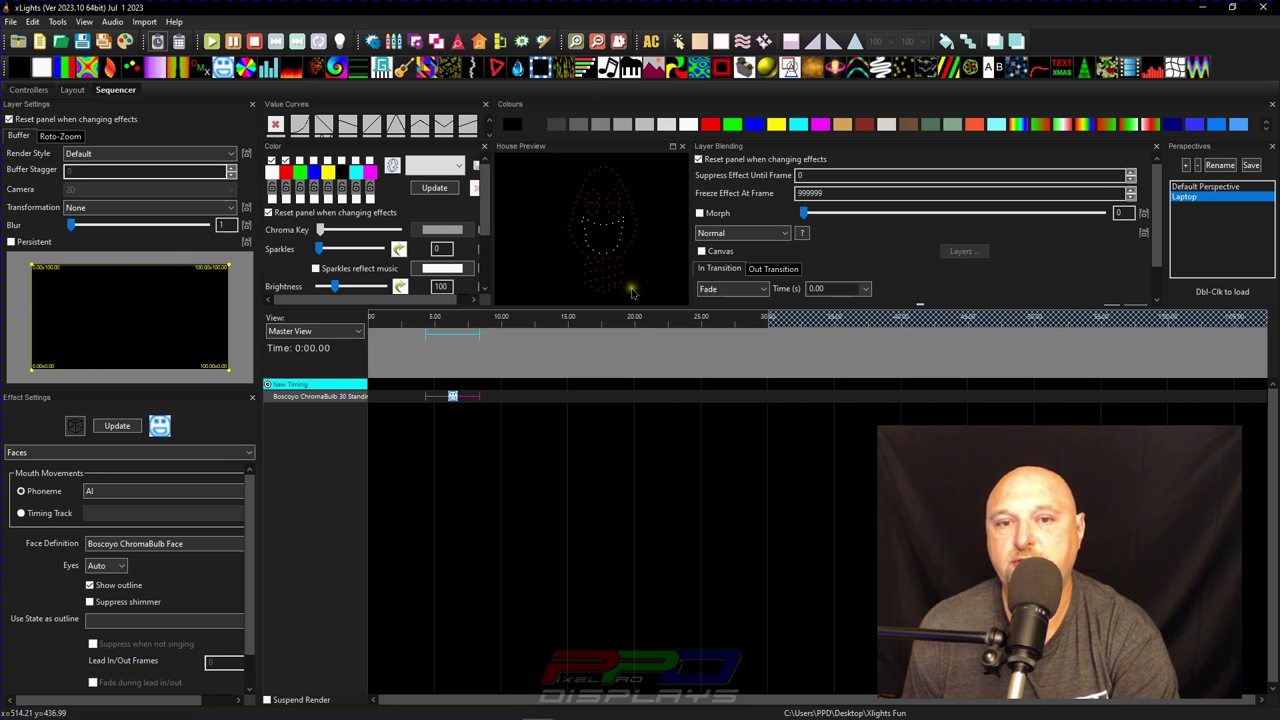
left_click(299, 161)
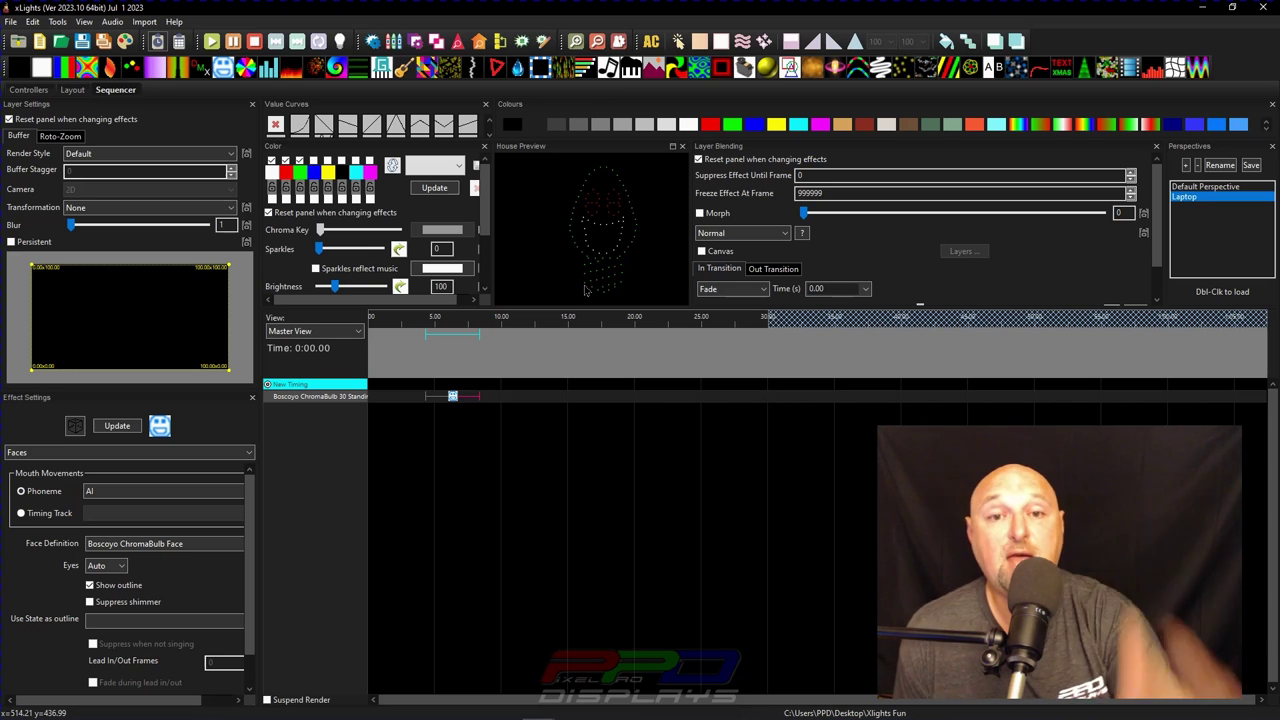
left_click(287, 174)
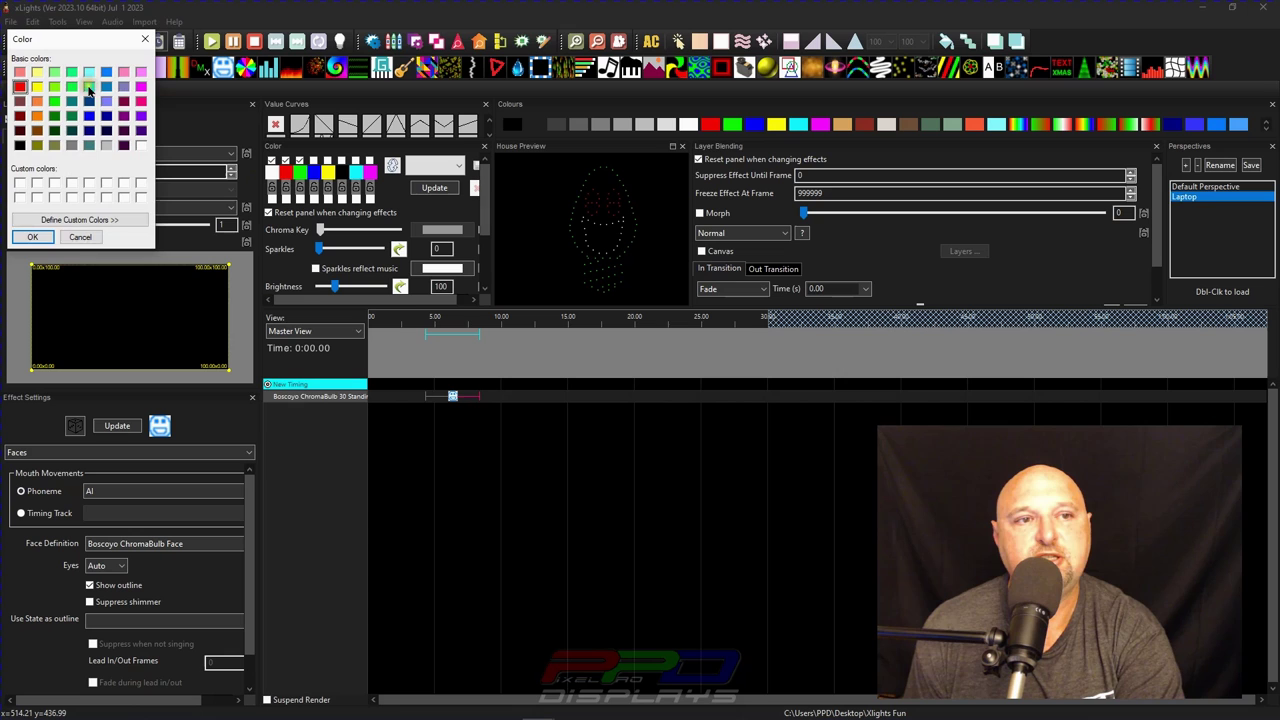
left_click(89, 86)
left_click(41, 240)
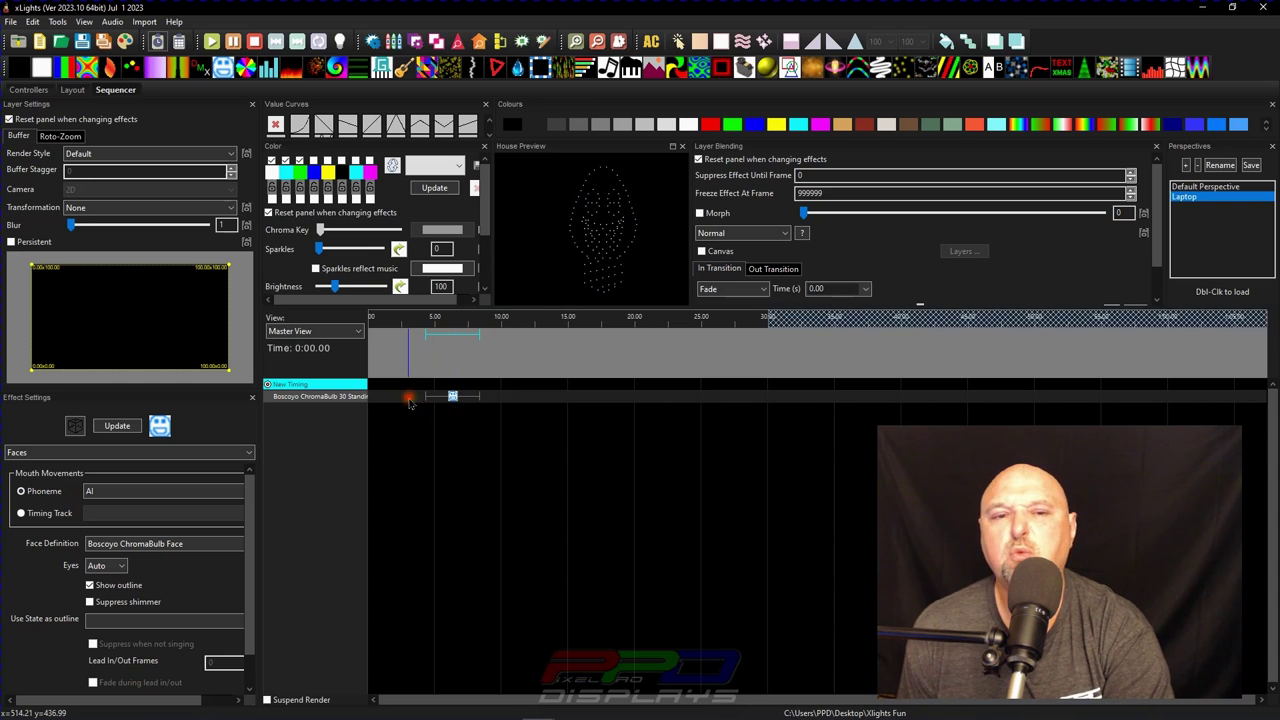
left_click(72, 92)
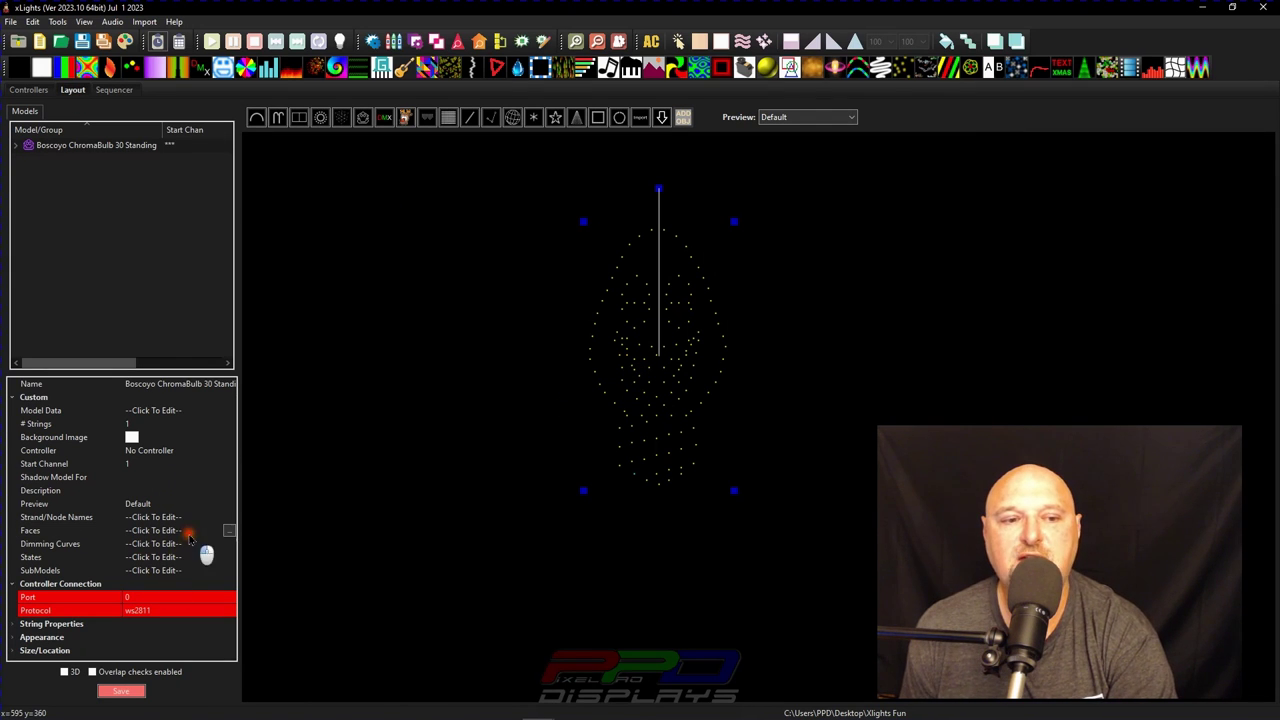
Reopen the face definition editor full screen and copy the Boscoyo ChromaBulb Face definition.
left_click(229, 532)
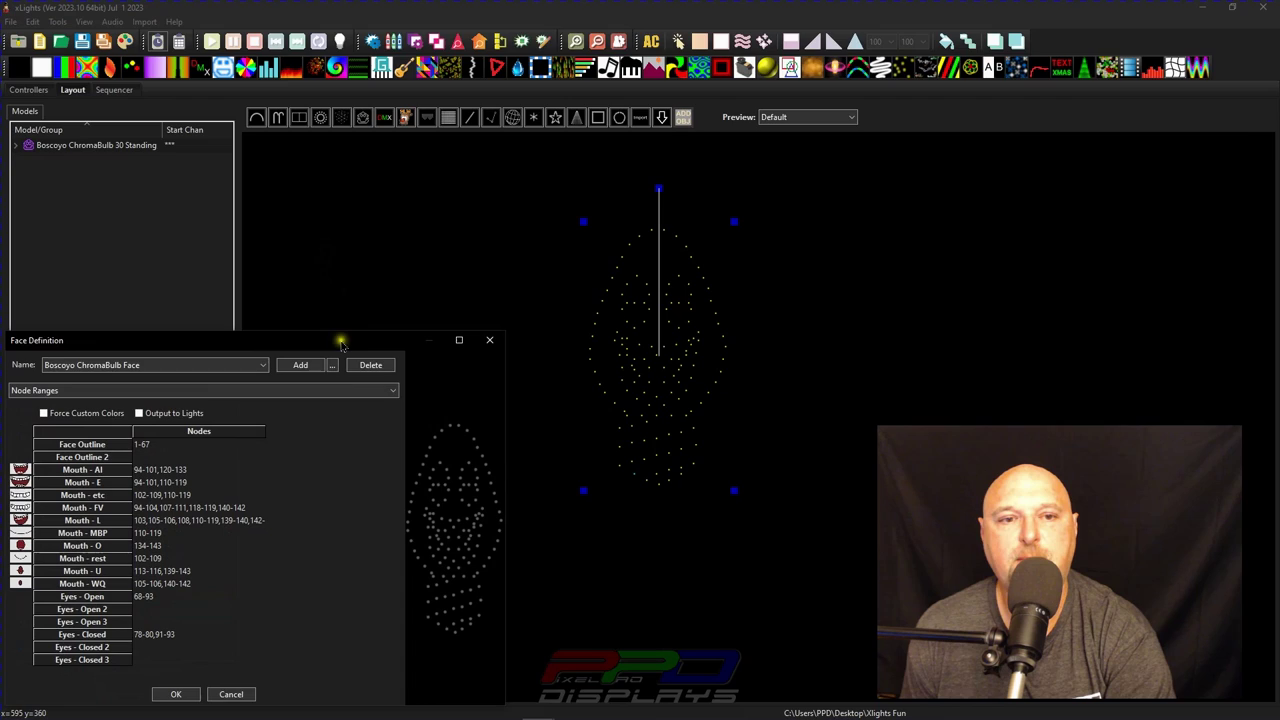
double_click(337, 338)
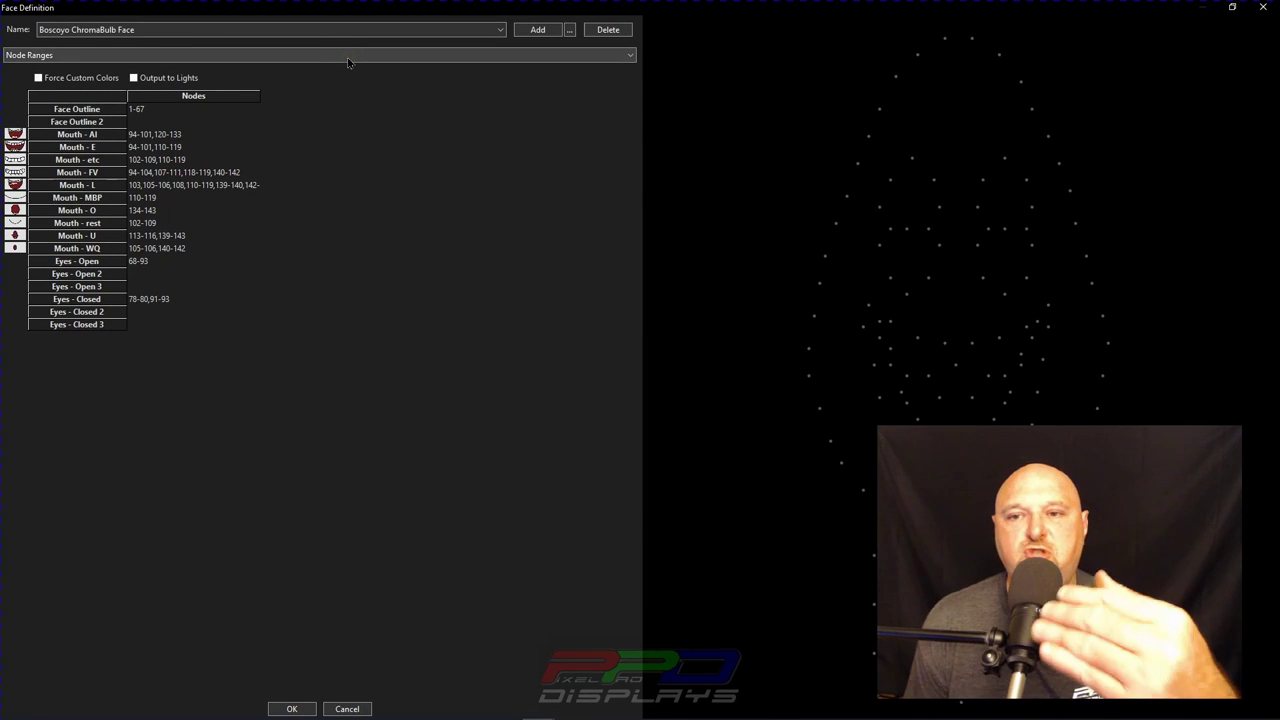
left_click(569, 29)
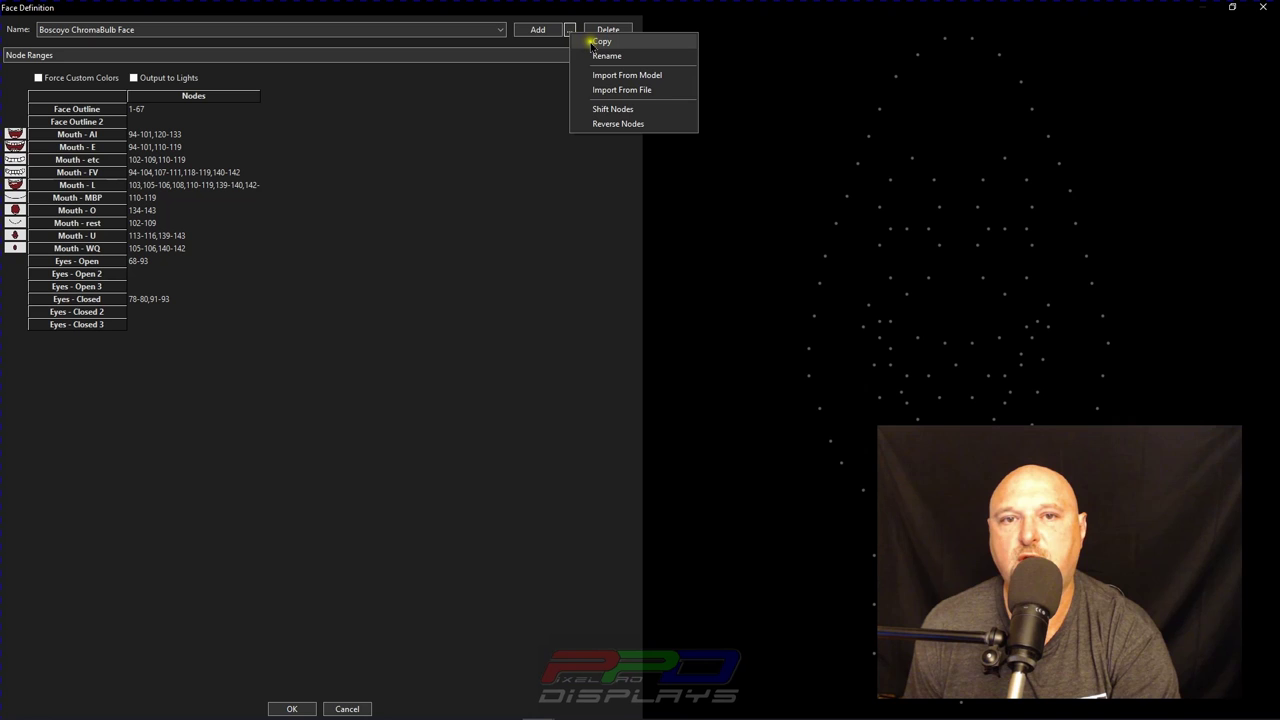
left_click(597, 42)
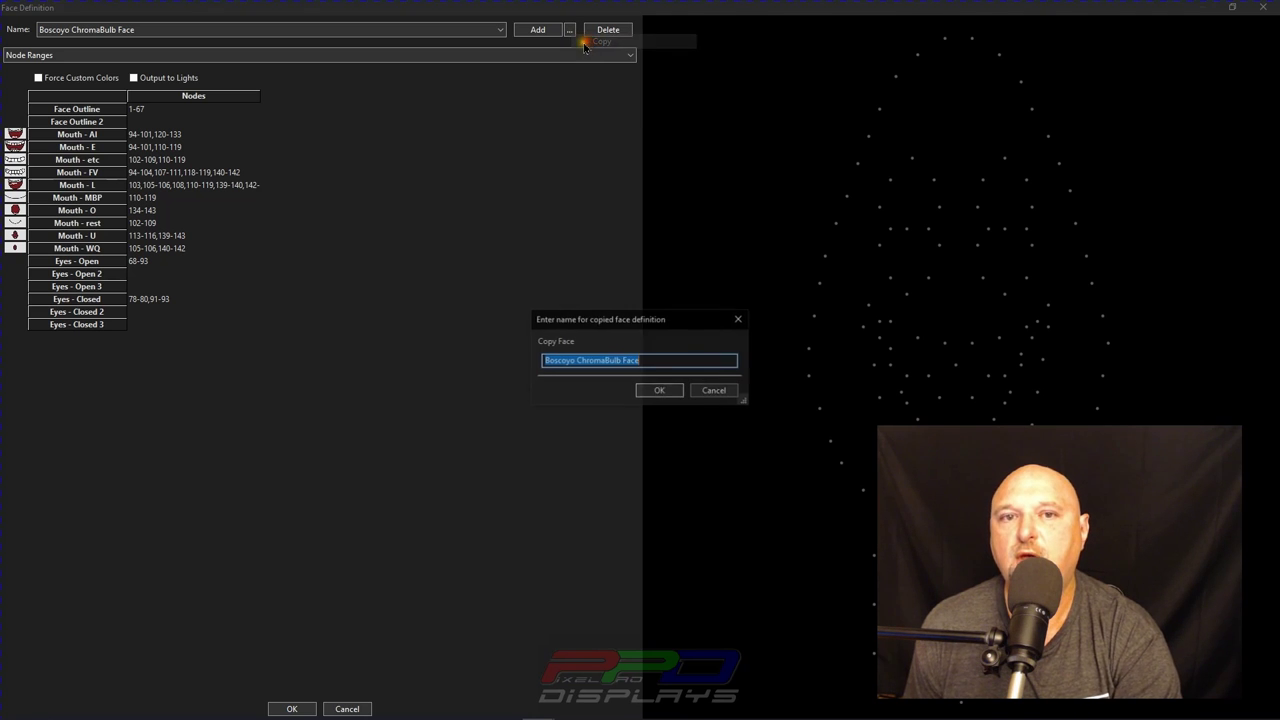
Name the copy 'Boscoyo ChromaBulb Green' and confirm it in the Name list.
left_click(650, 360)
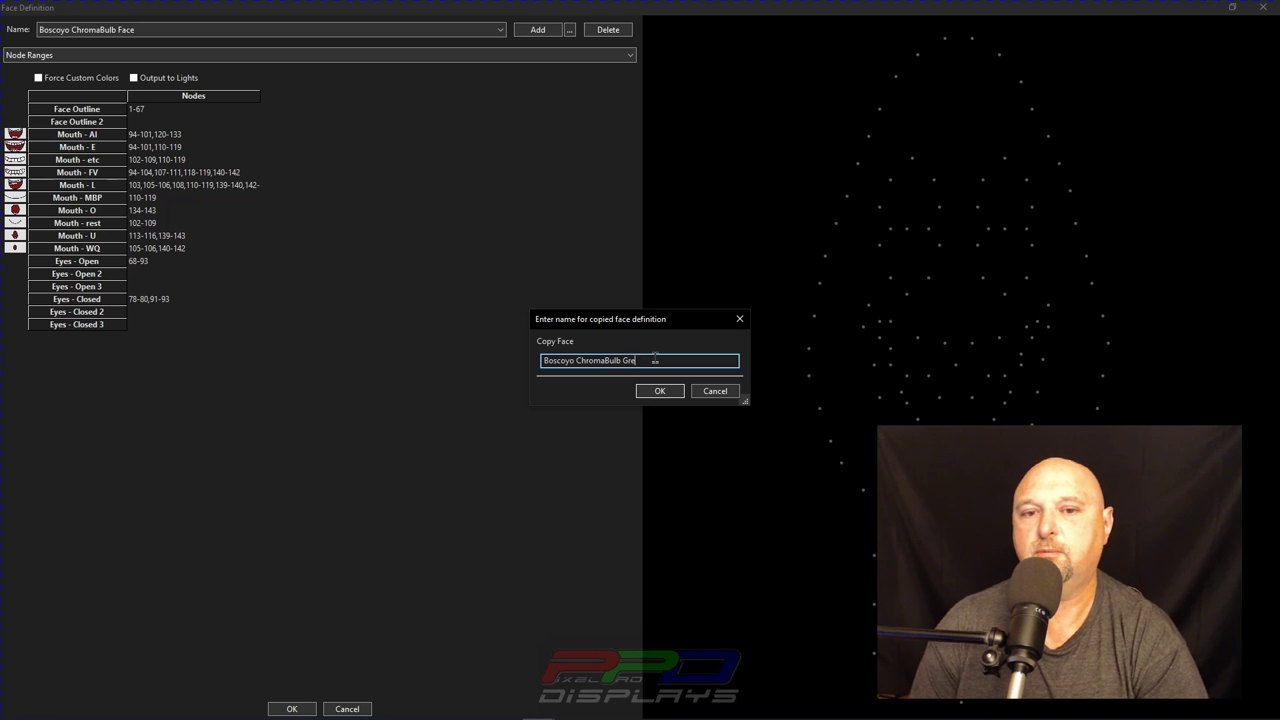
type("Green")
key("Return")
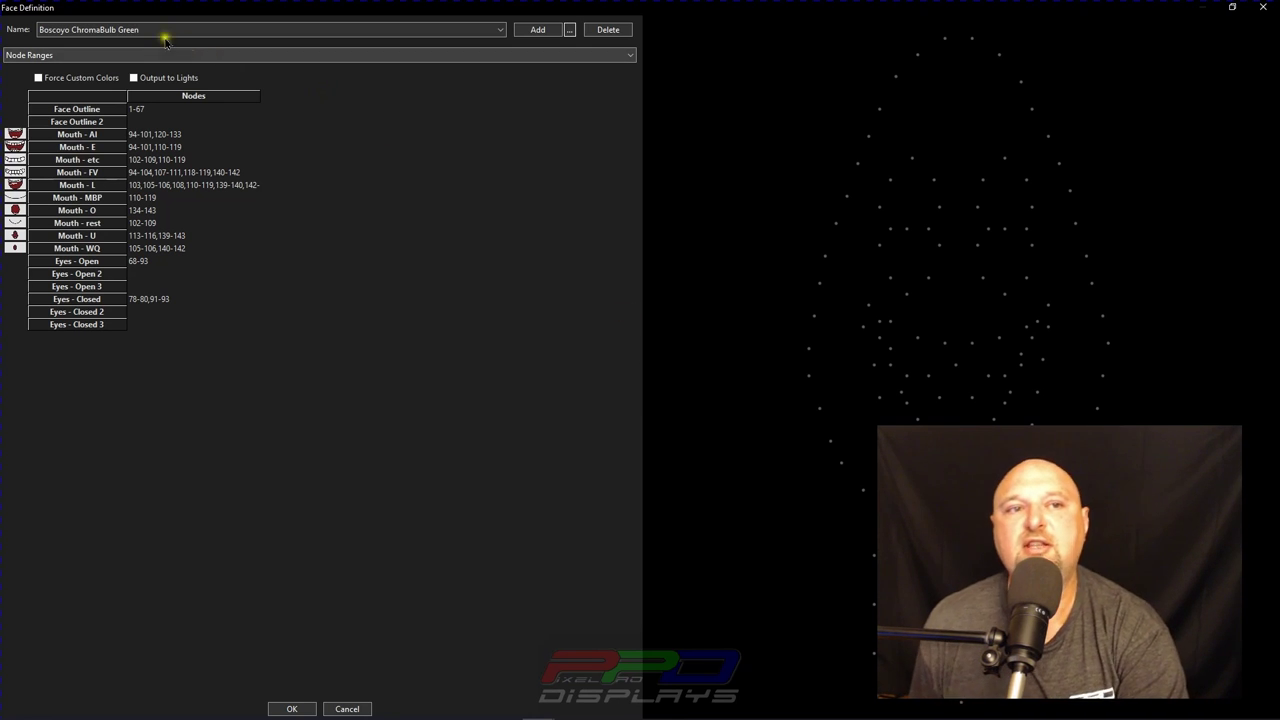
left_click(160, 35)
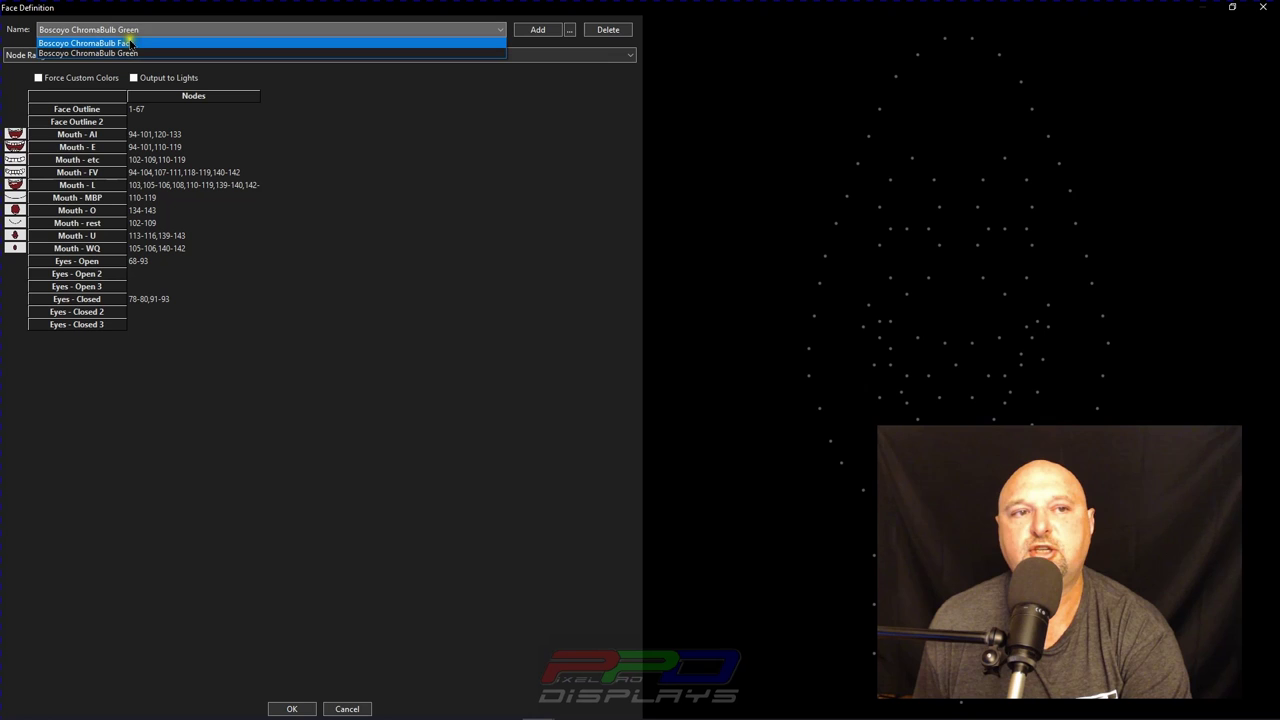
left_click(128, 28)
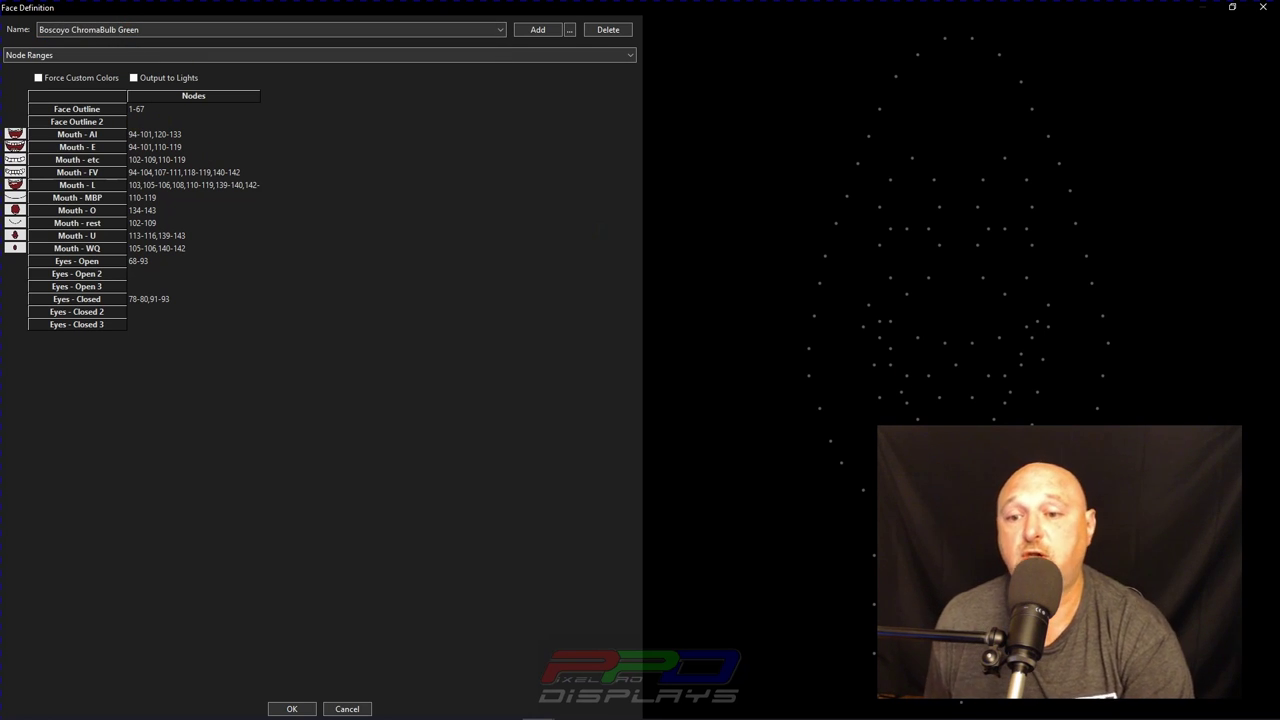
Set Face Outline to nodes 27-67 and box-select the lower nodes 1-26 for Face Outline 2.
left_click_drag(833, 437, 717, 305)
double_click(157, 110)
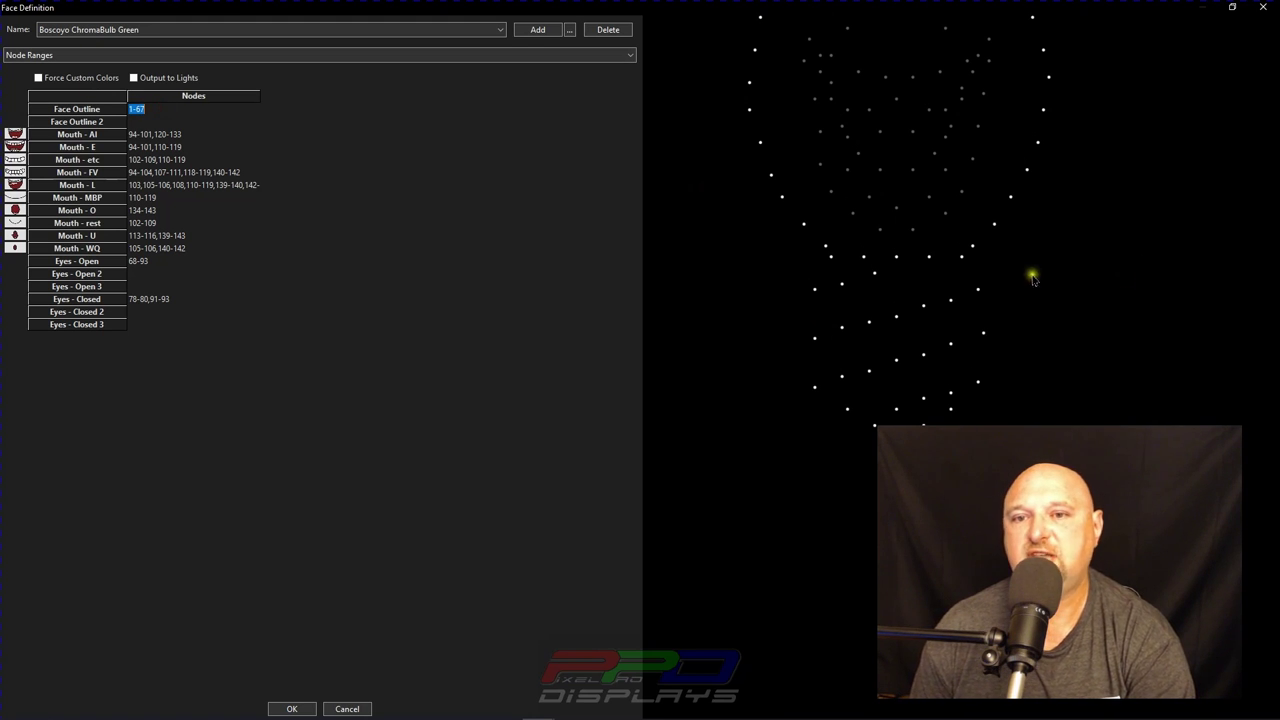
left_click_drag(1031, 277, 920, 543)
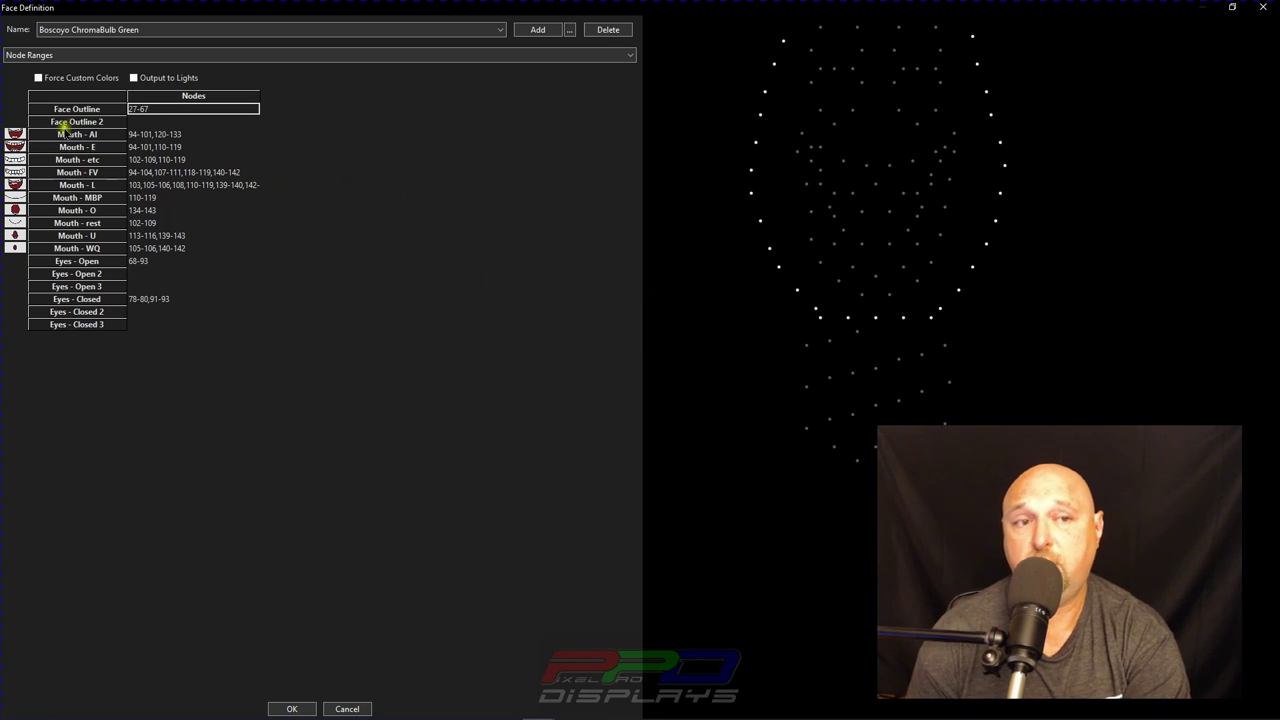
left_click(135, 122)
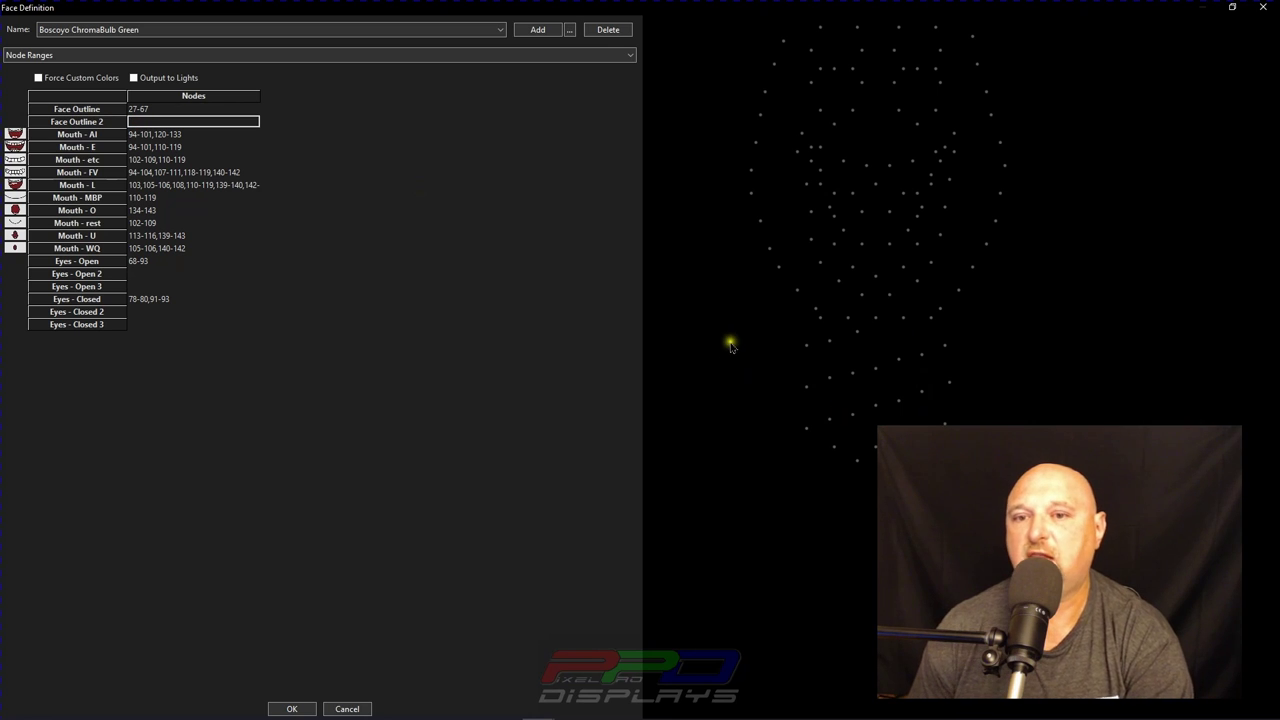
left_click_drag(752, 327, 1027, 522)
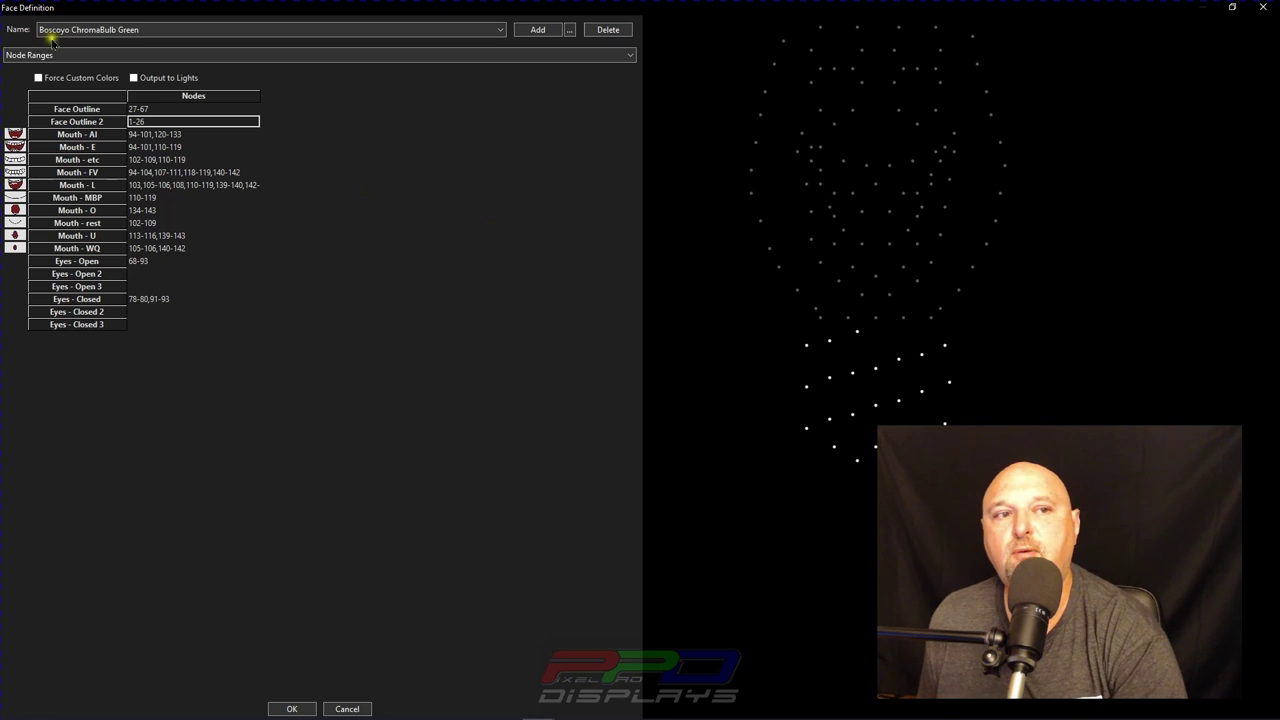
Enable Force Custom Colors, with bright green Face Outline and olive Face Outline 2.
left_click(38, 78)
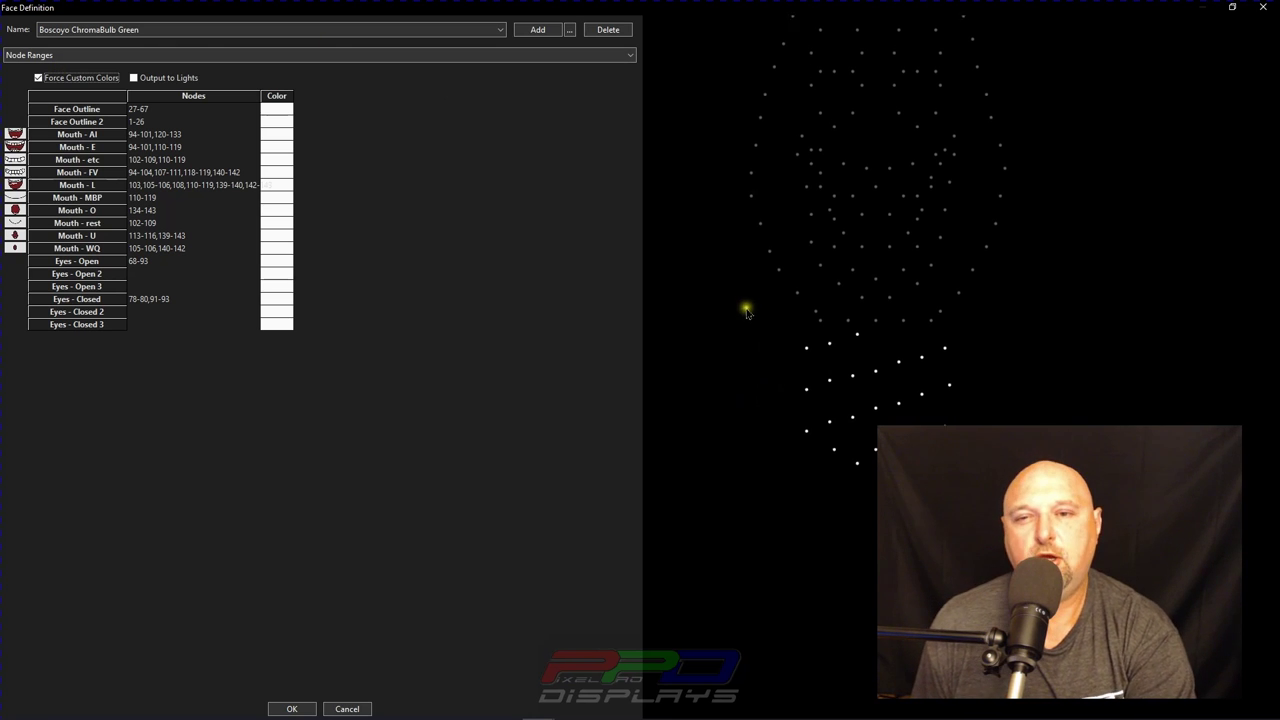
left_click_drag(806, 262, 793, 324)
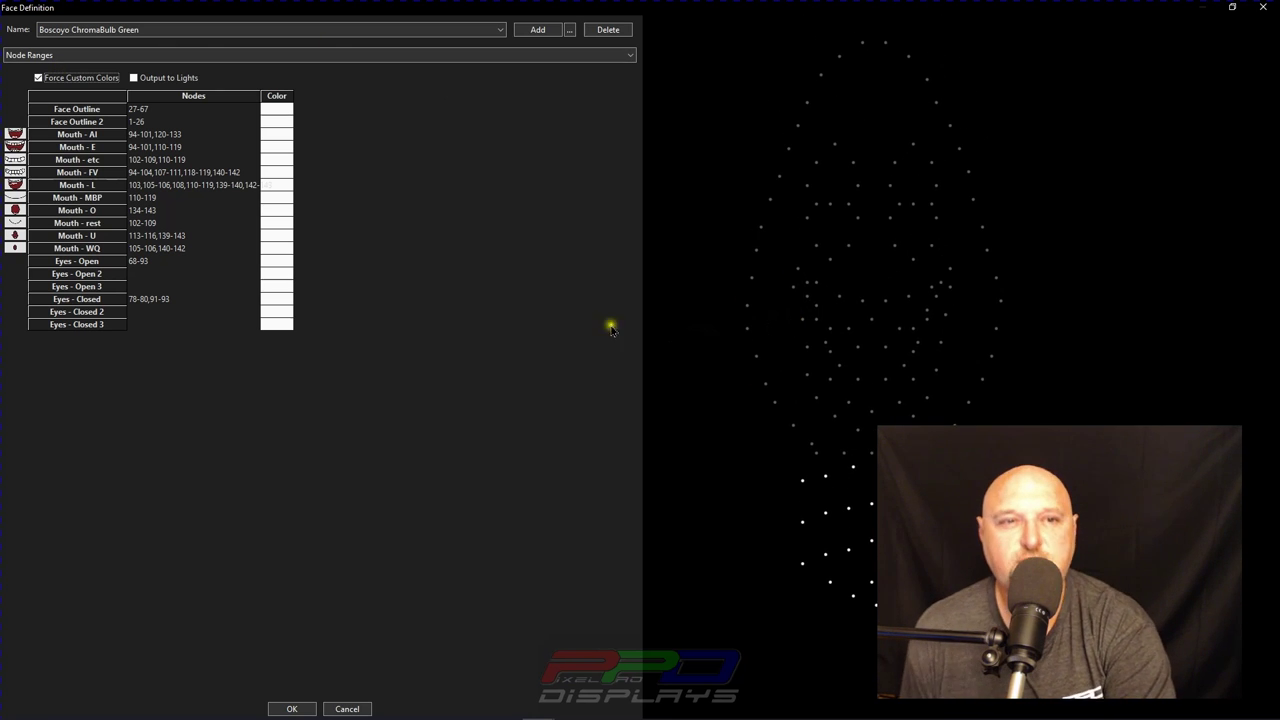
left_click(273, 110)
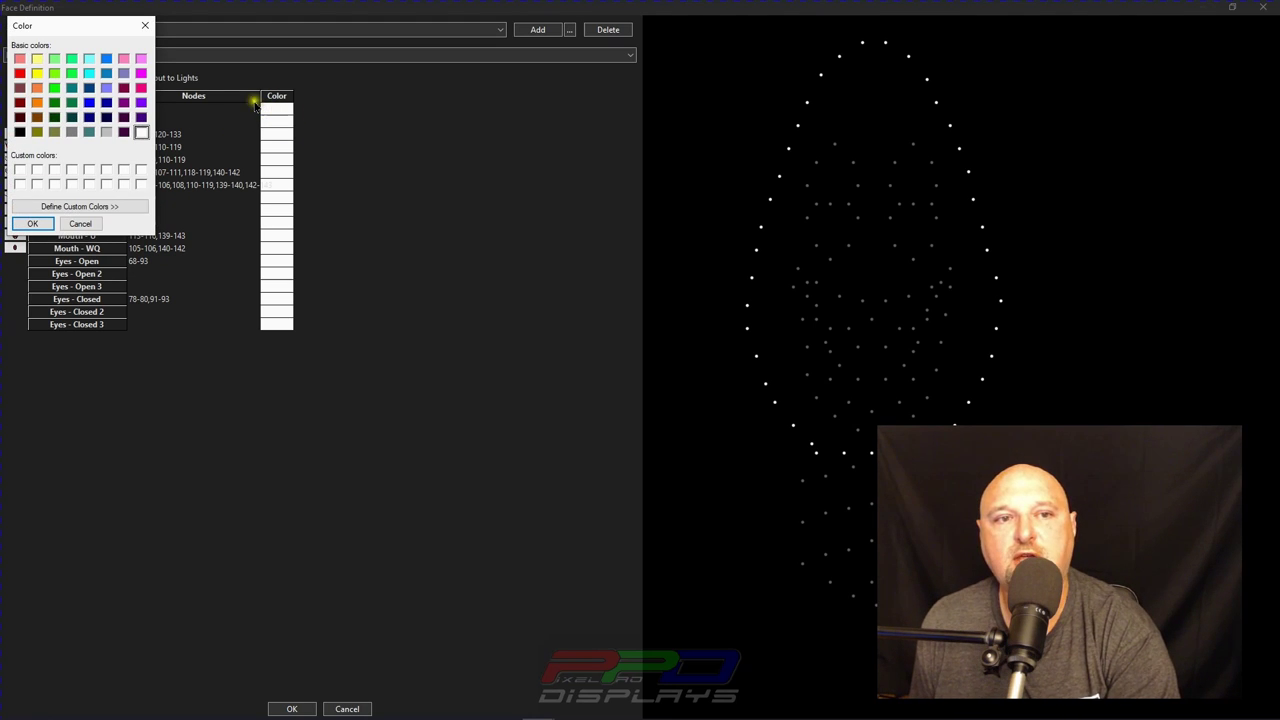
left_click(54, 89)
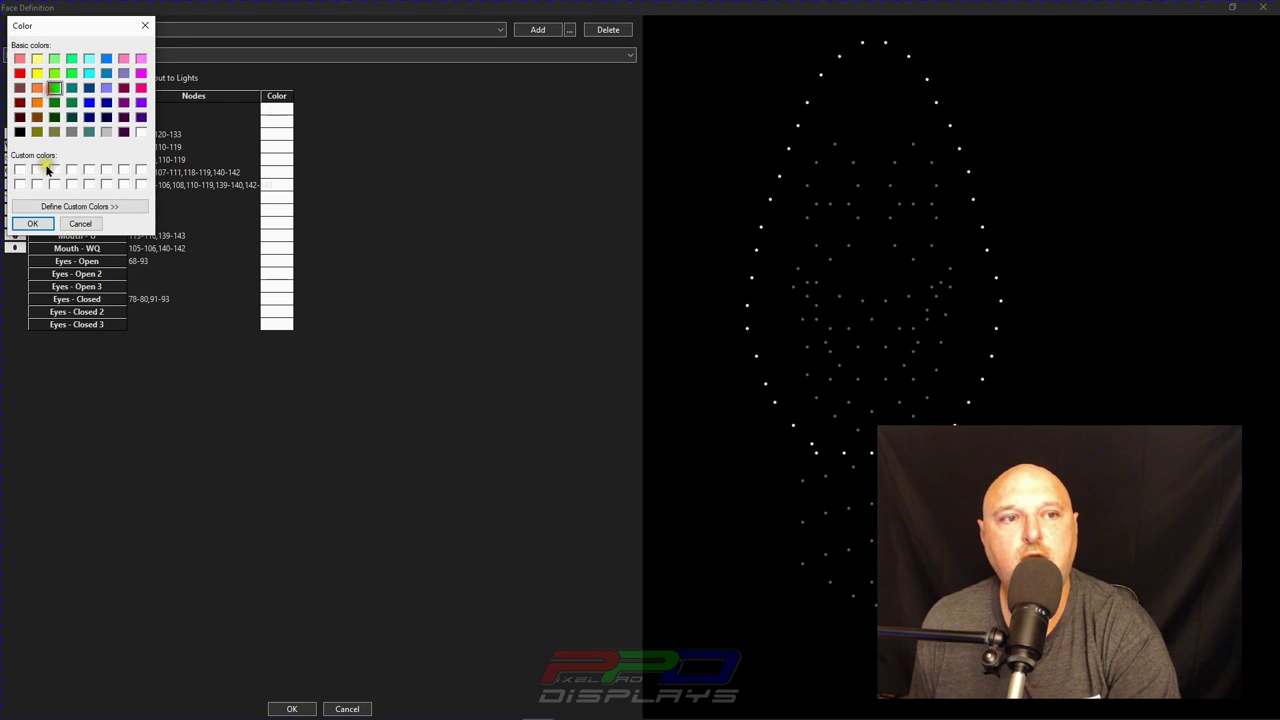
left_click(38, 222)
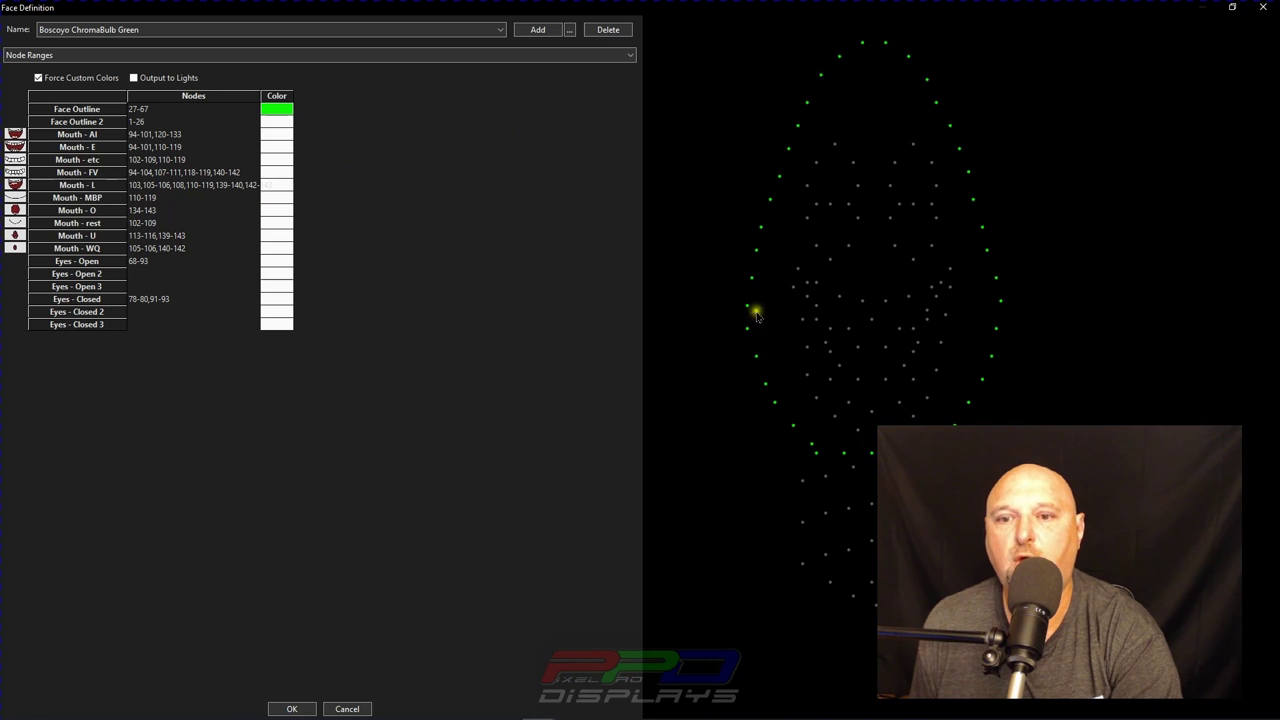
left_click(282, 124)
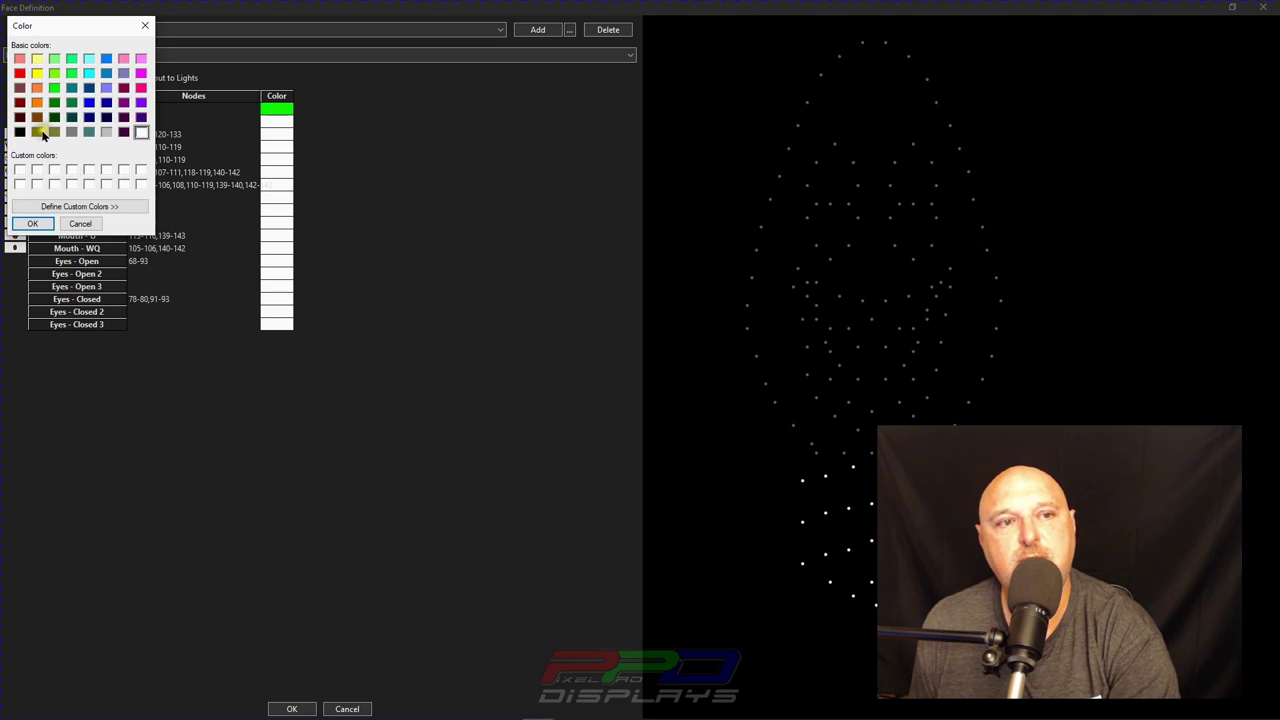
left_click(40, 133)
left_click(32, 223)
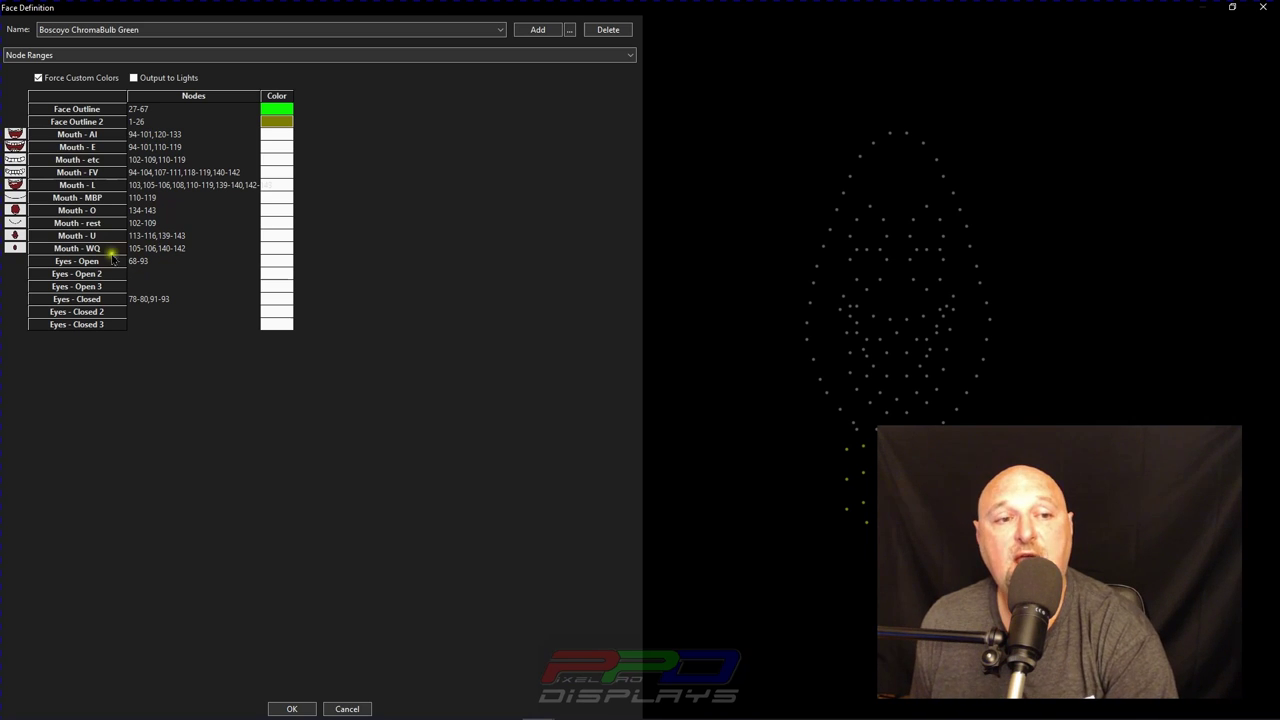
Give both Eyes - Open and Eyes - Closed a cyan custom colour.
left_click(280, 262)
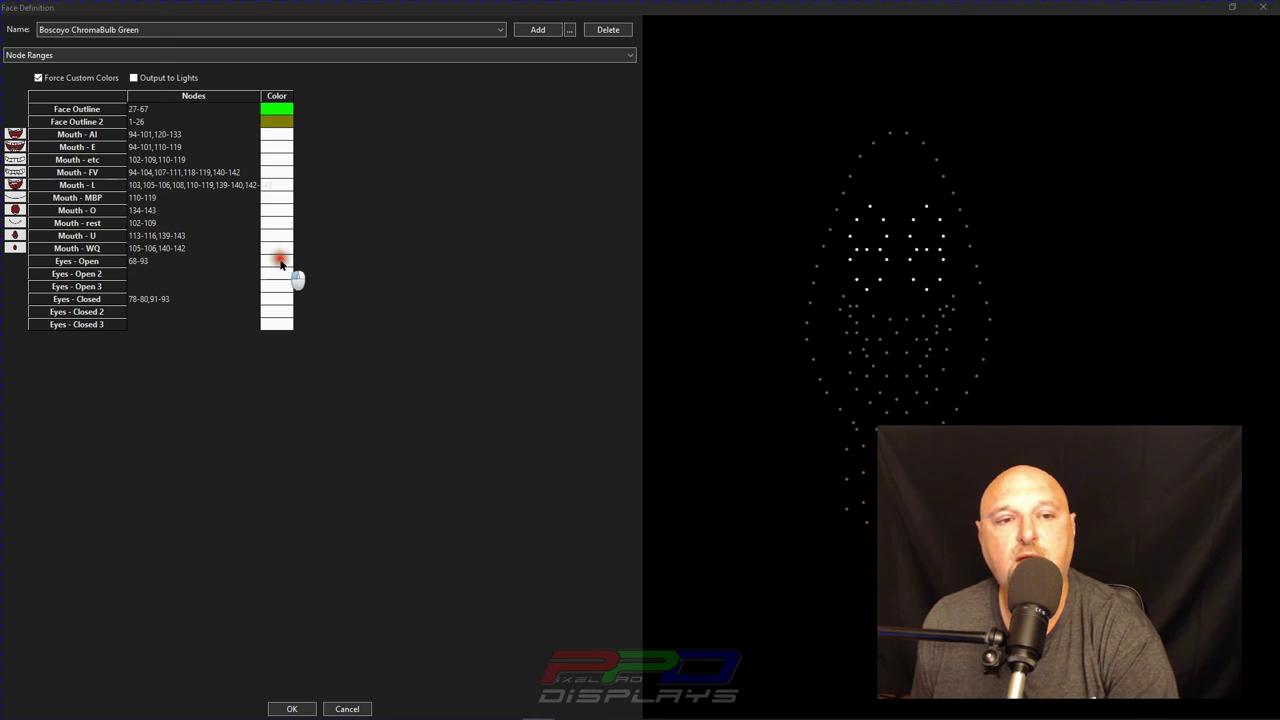
left_click(34, 218)
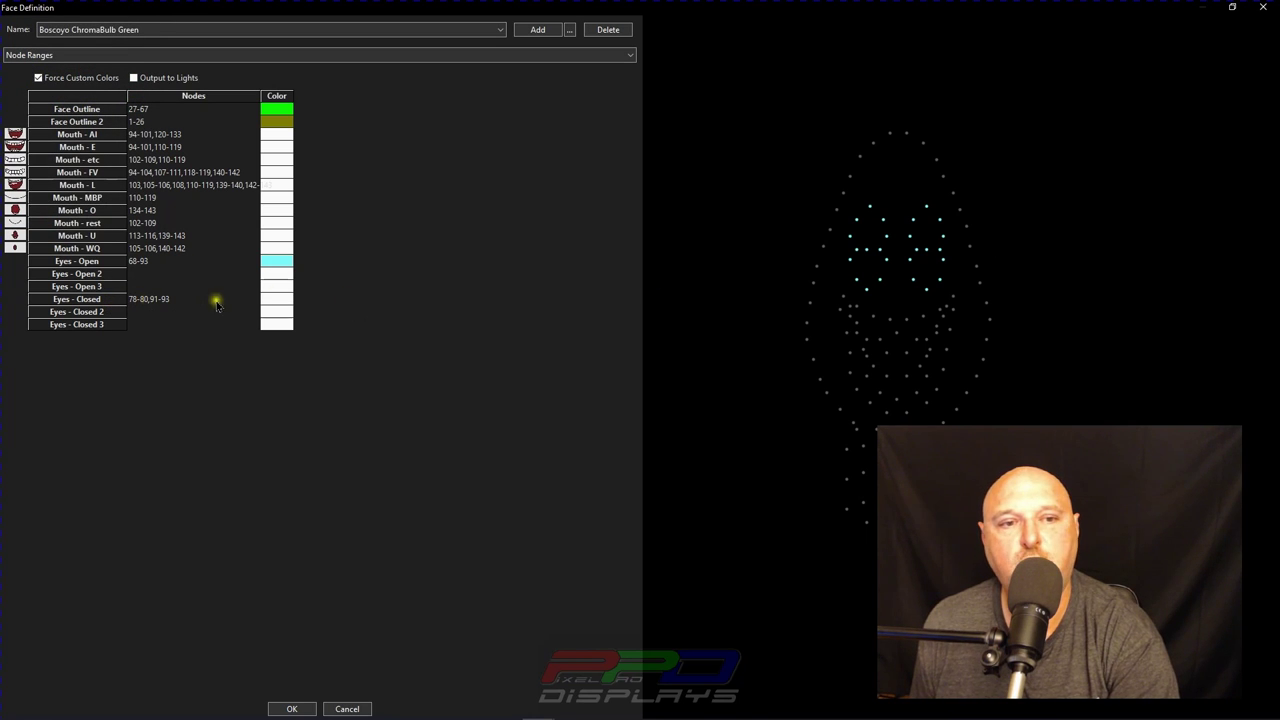
left_click(273, 299)
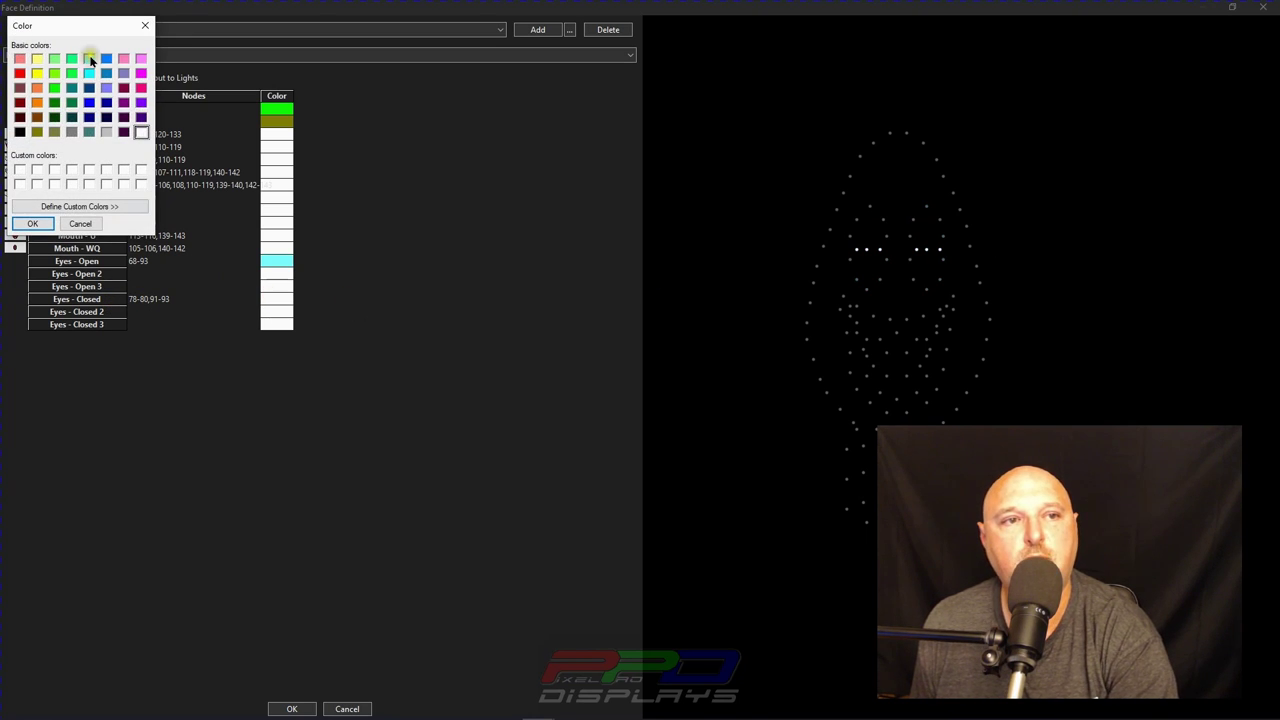
left_click(89, 58)
left_click(31, 224)
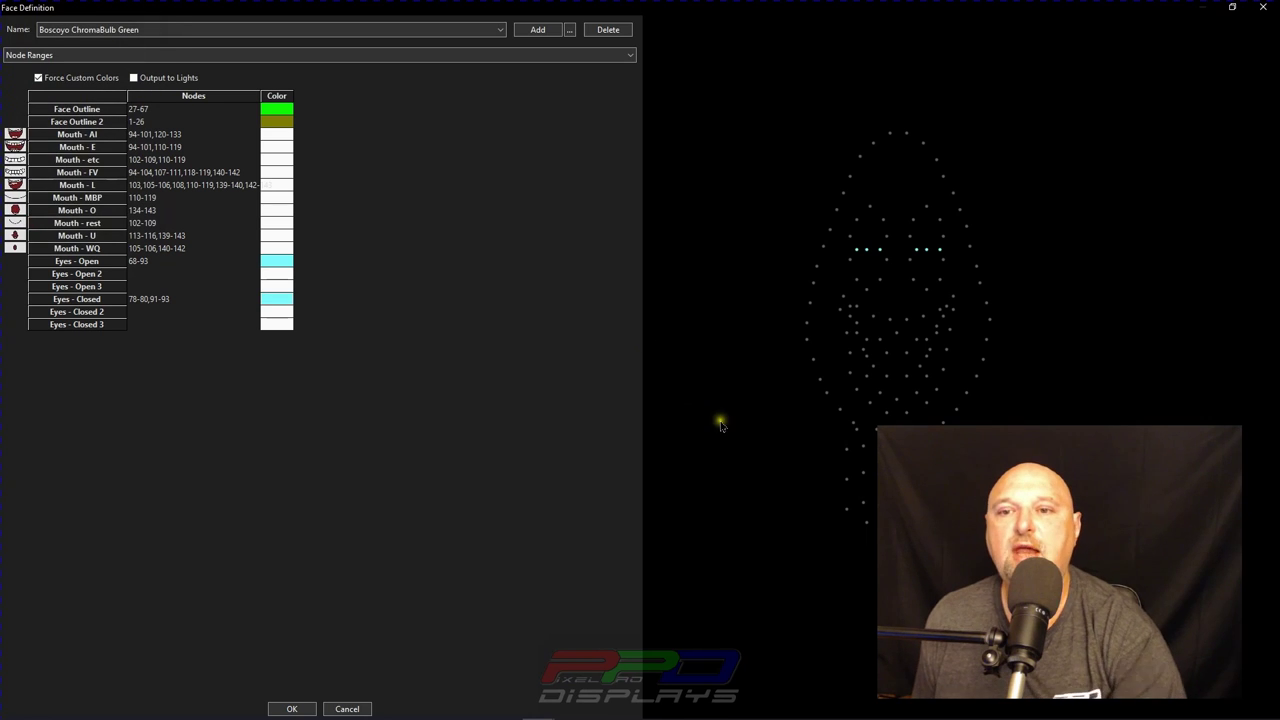
Add nodes 79 and 92 to Eyes - Open (68-77,79,81-90,92) and accept the definition.
left_click(152, 264)
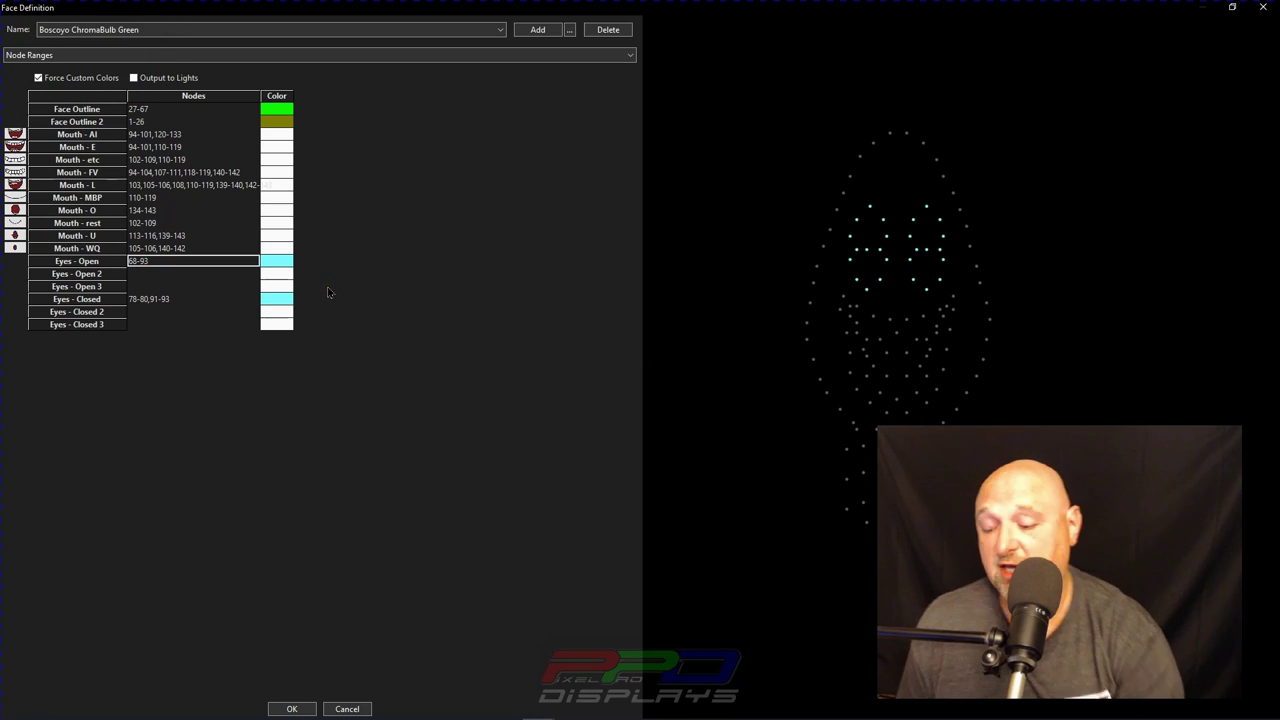
scroll(862, 248, "up", 4)
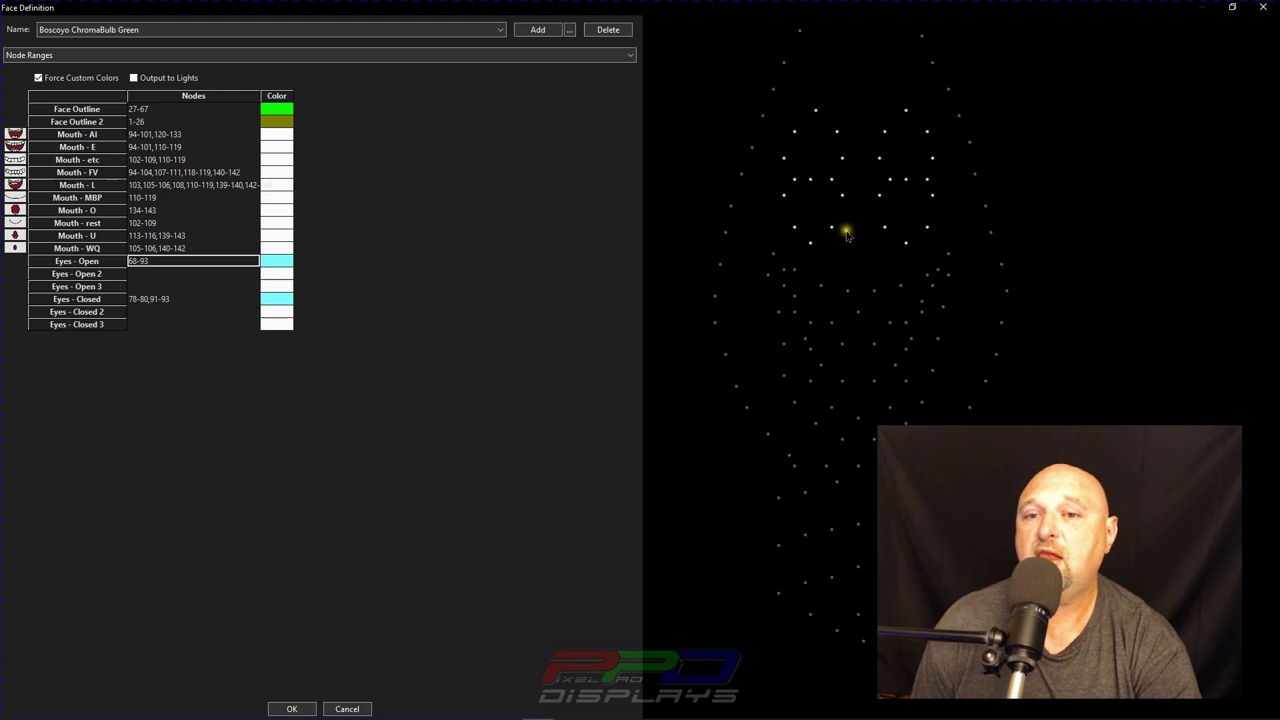
scroll(850, 318, "up", 2)
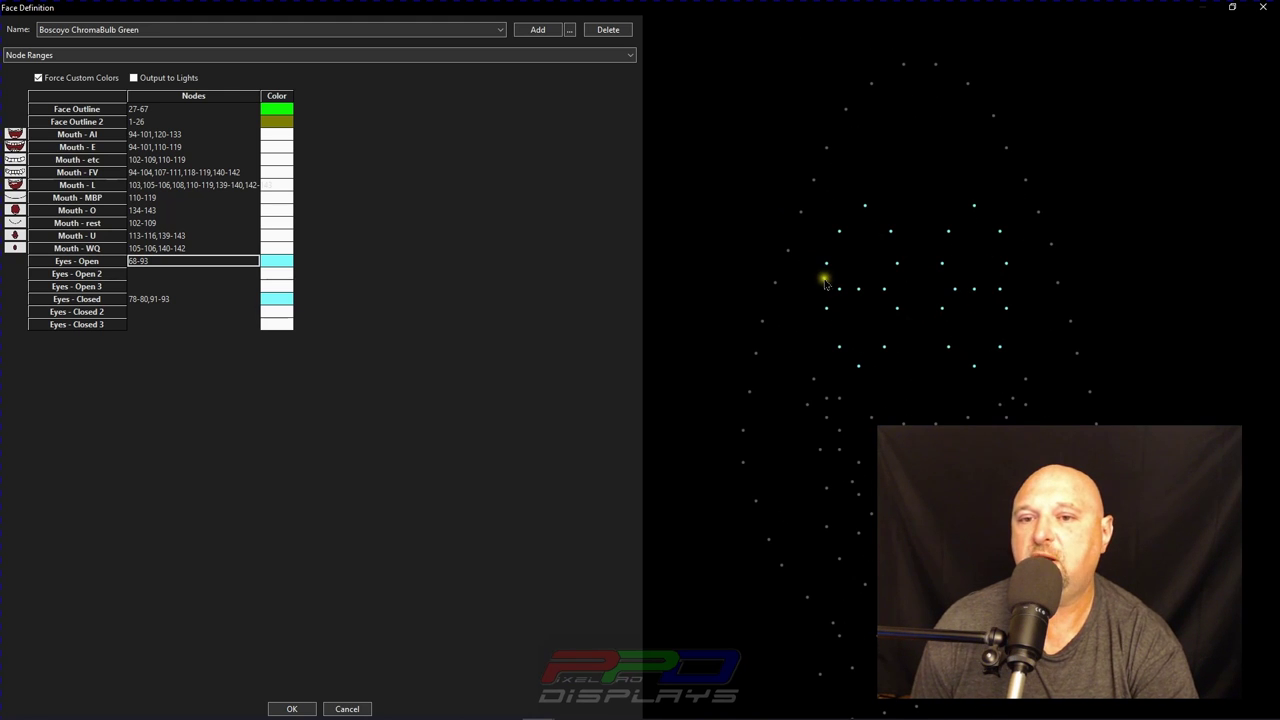
left_click_drag(819, 279, 1040, 302)
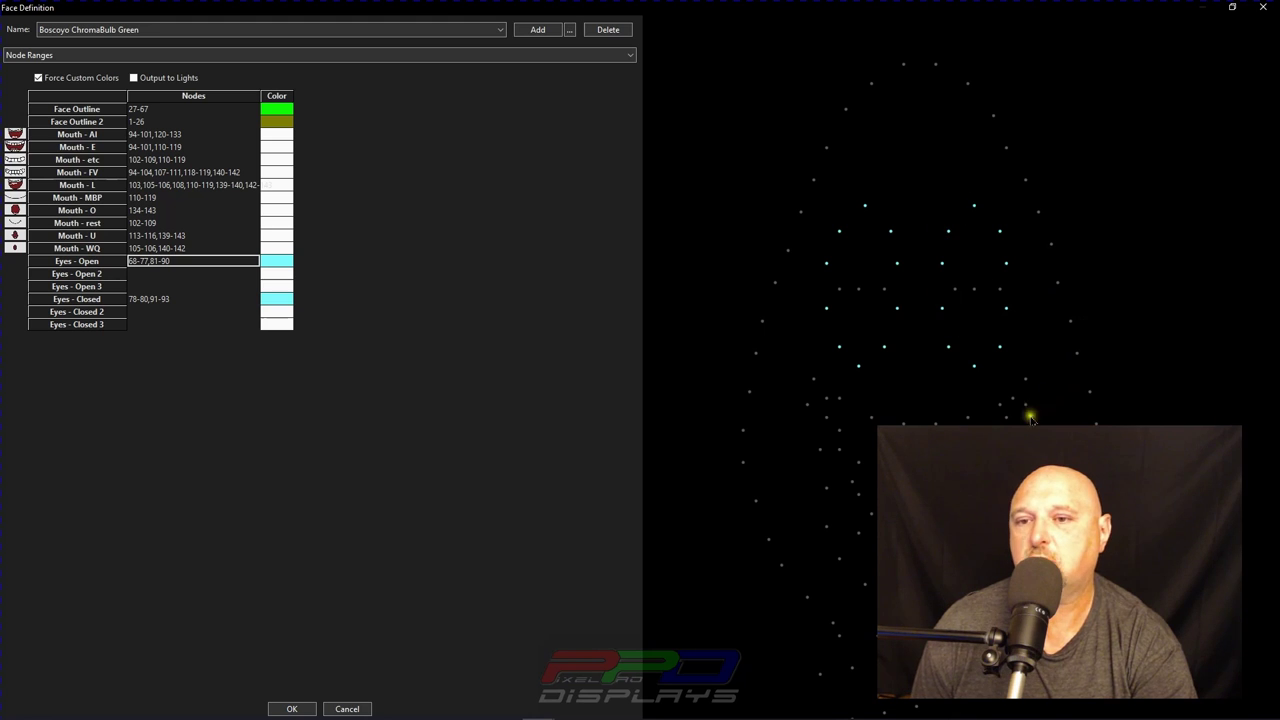
left_click(860, 289)
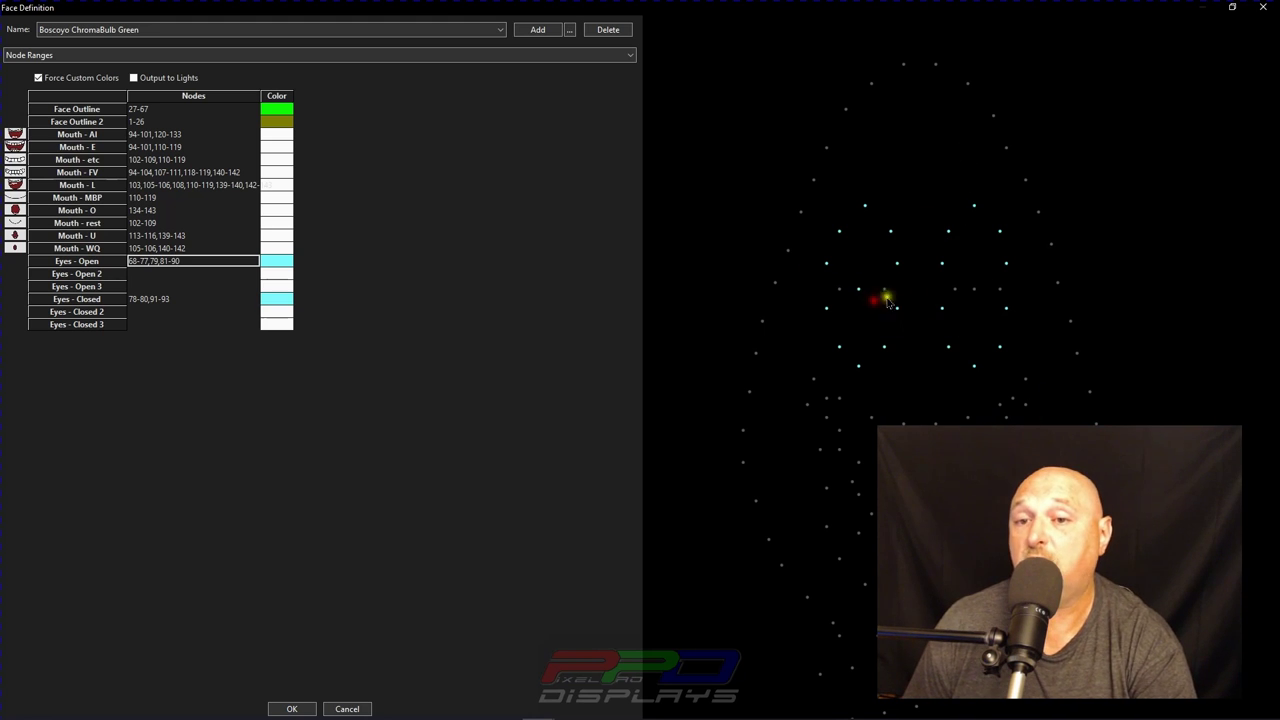
left_click(974, 289)
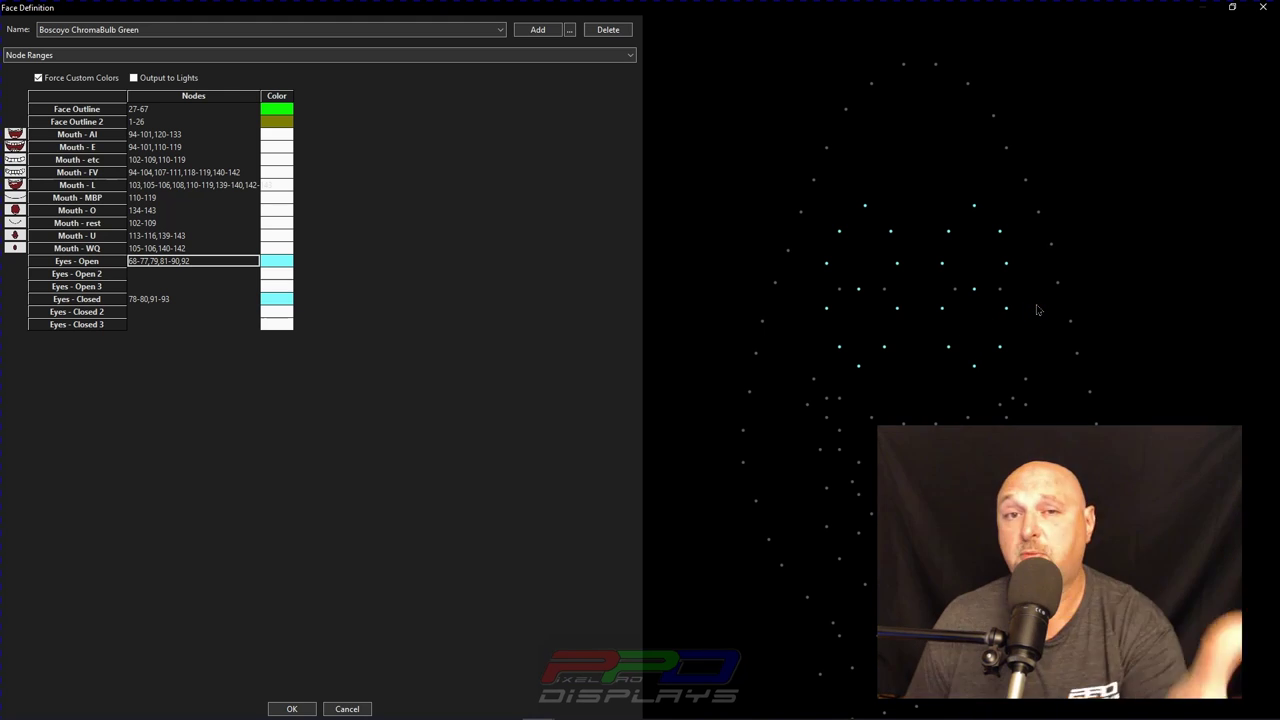
left_click(290, 708)
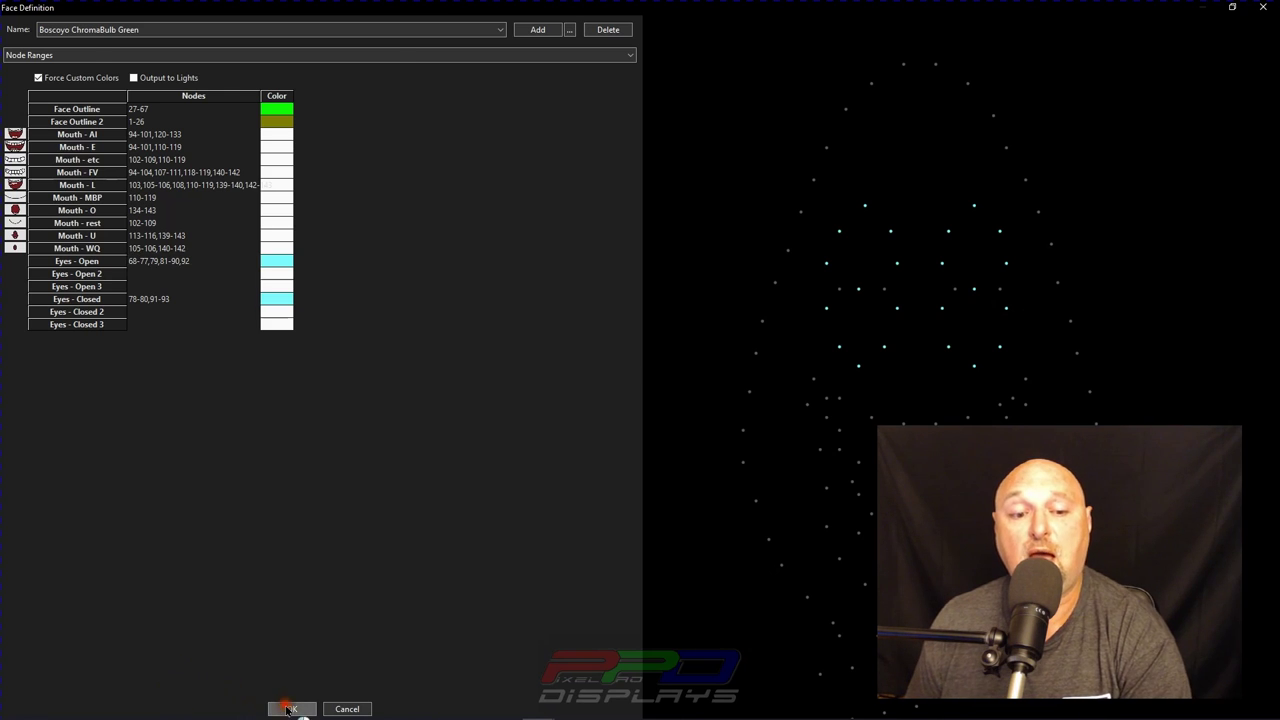
Save the layout and switch the Faces effect to the Boscoyo ChromaBulb Green definition.
left_click(110, 690)
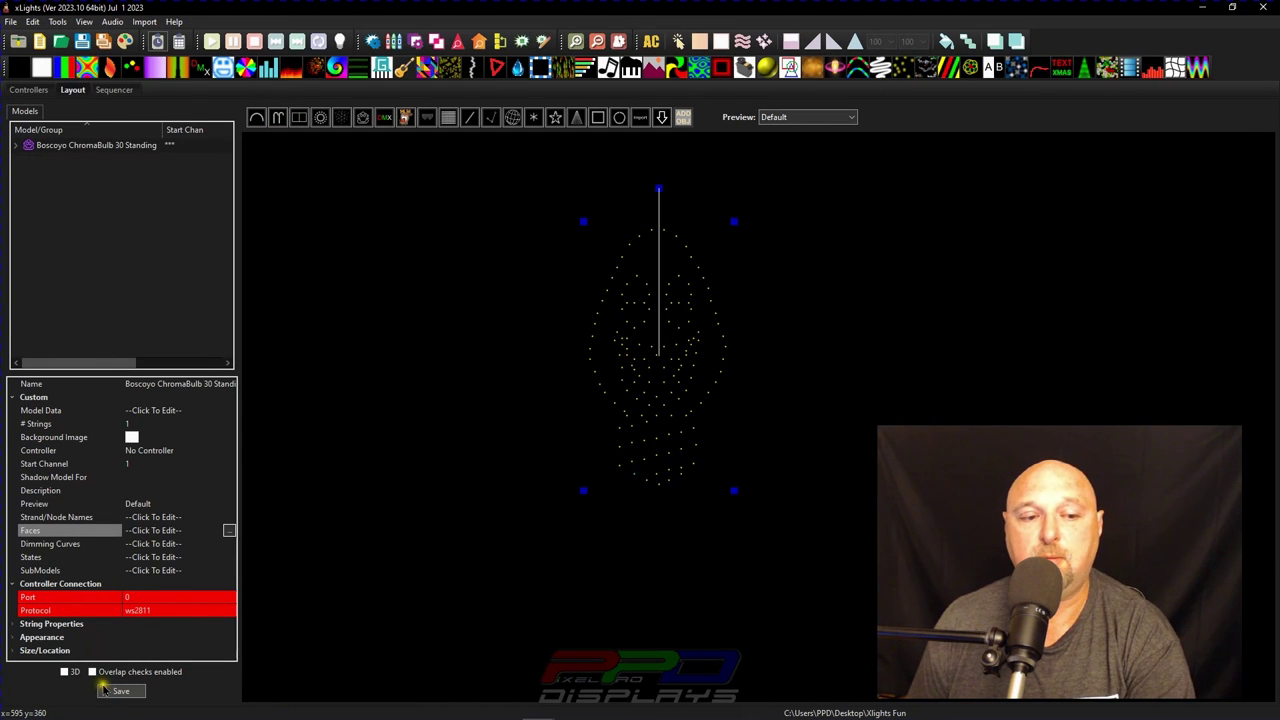
left_click(110, 90)
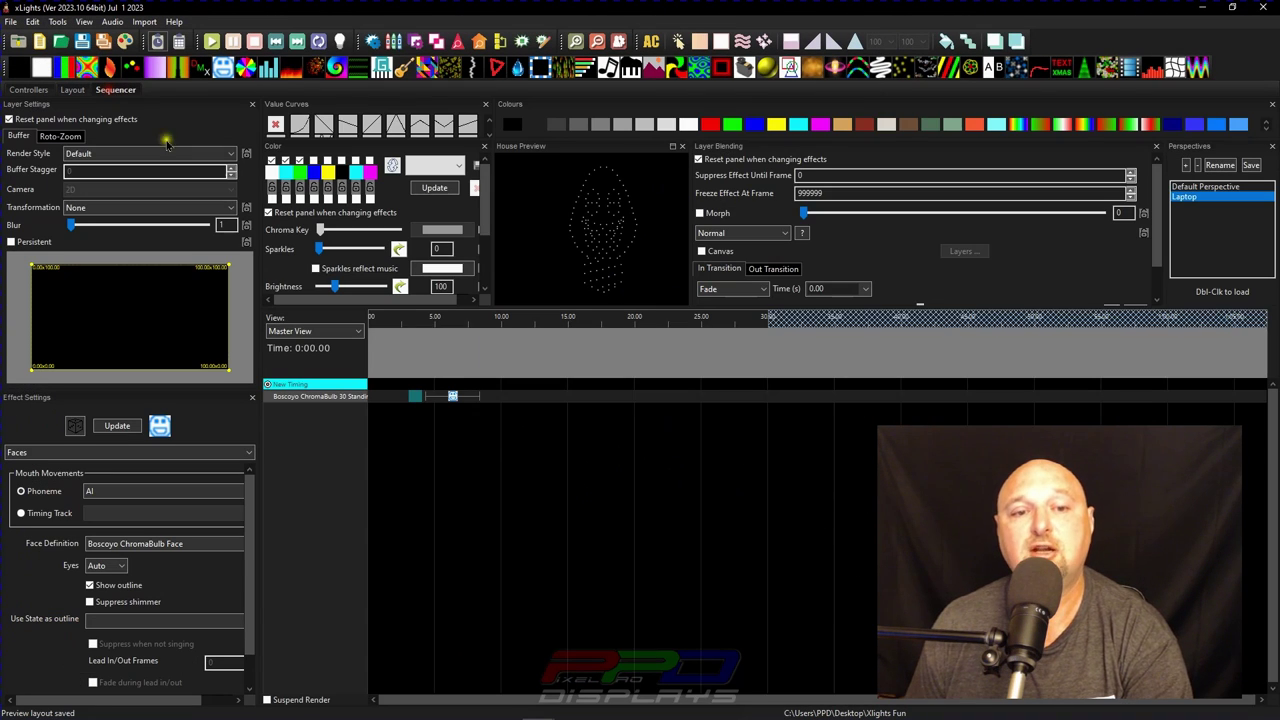
left_click(452, 399)
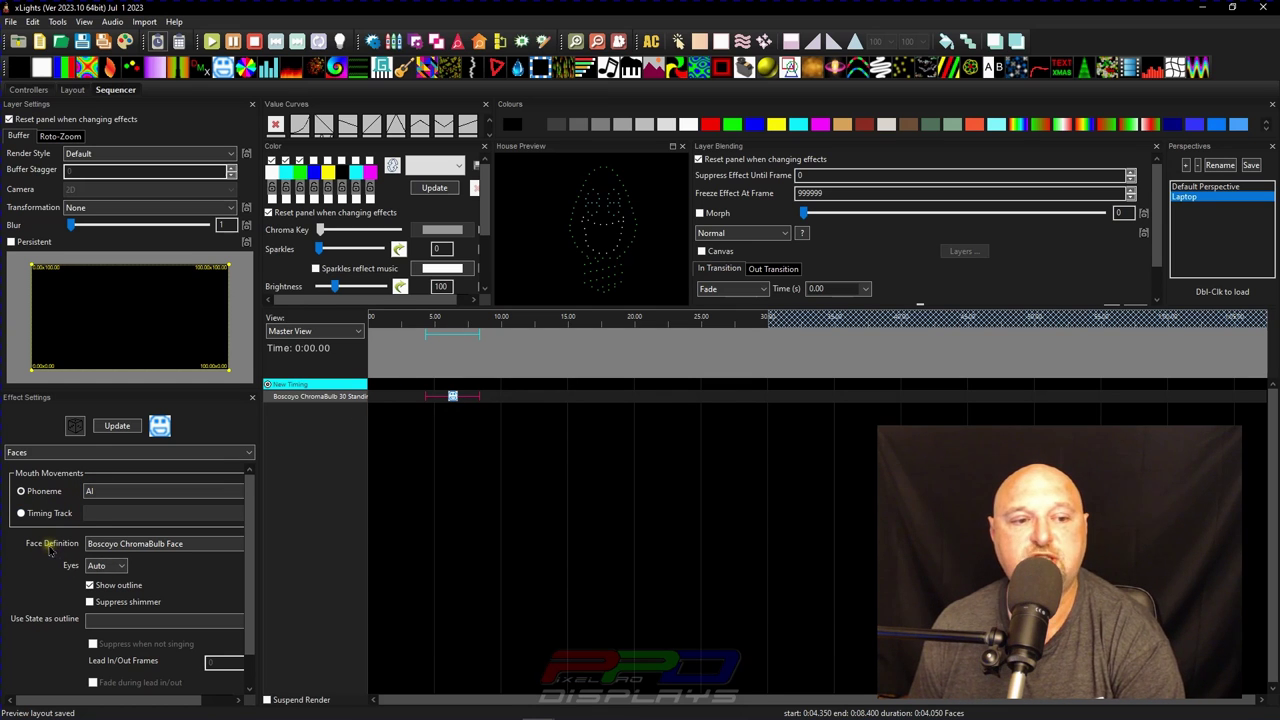
left_click(167, 545)
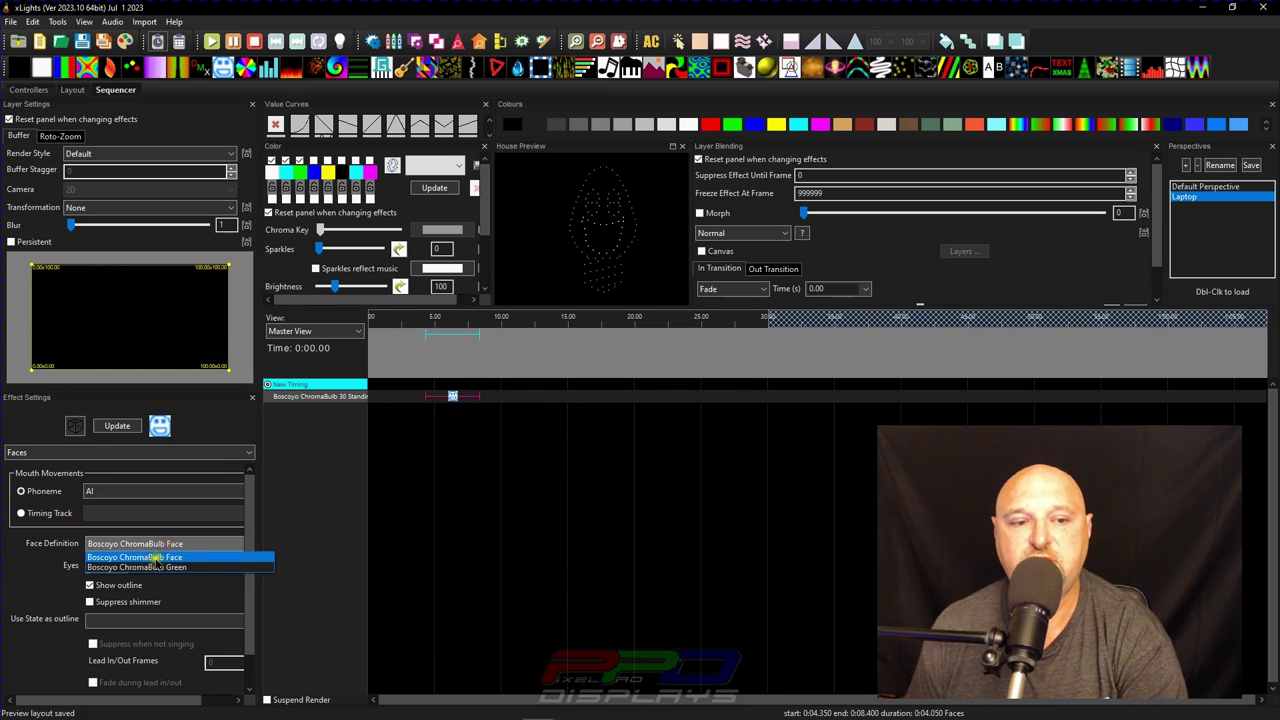
left_click(153, 568)
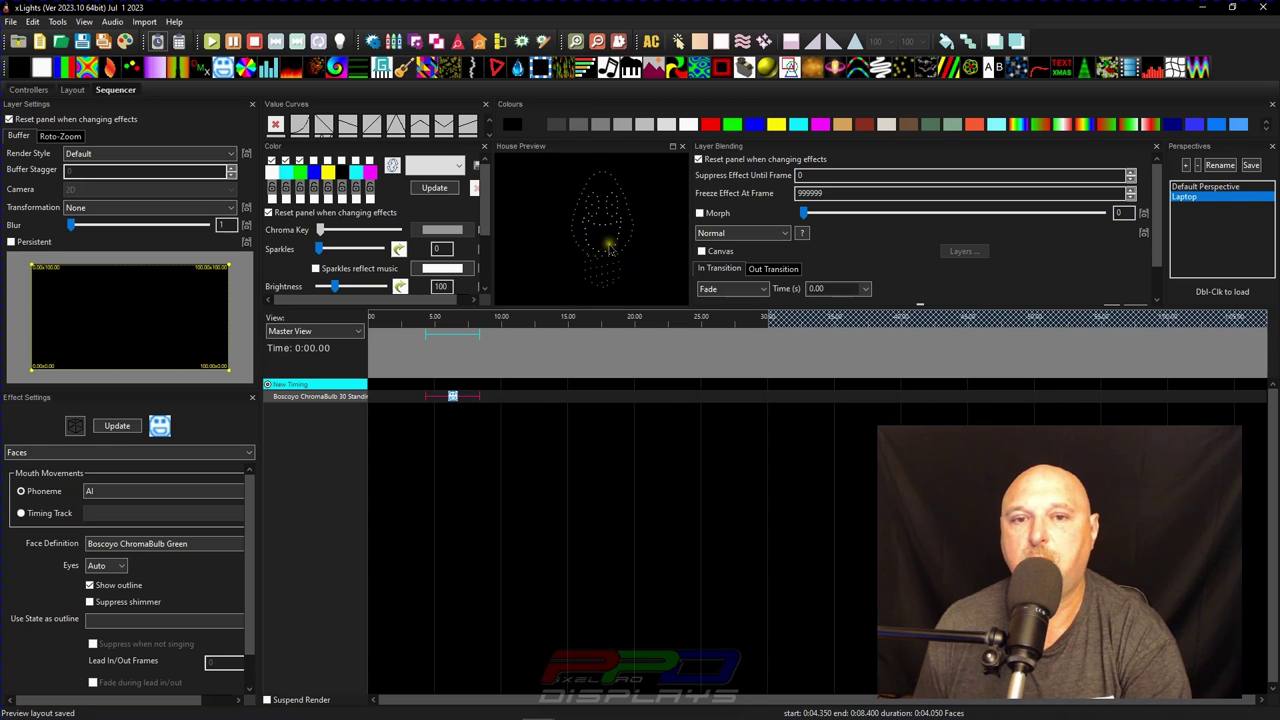
left_click(70, 90)
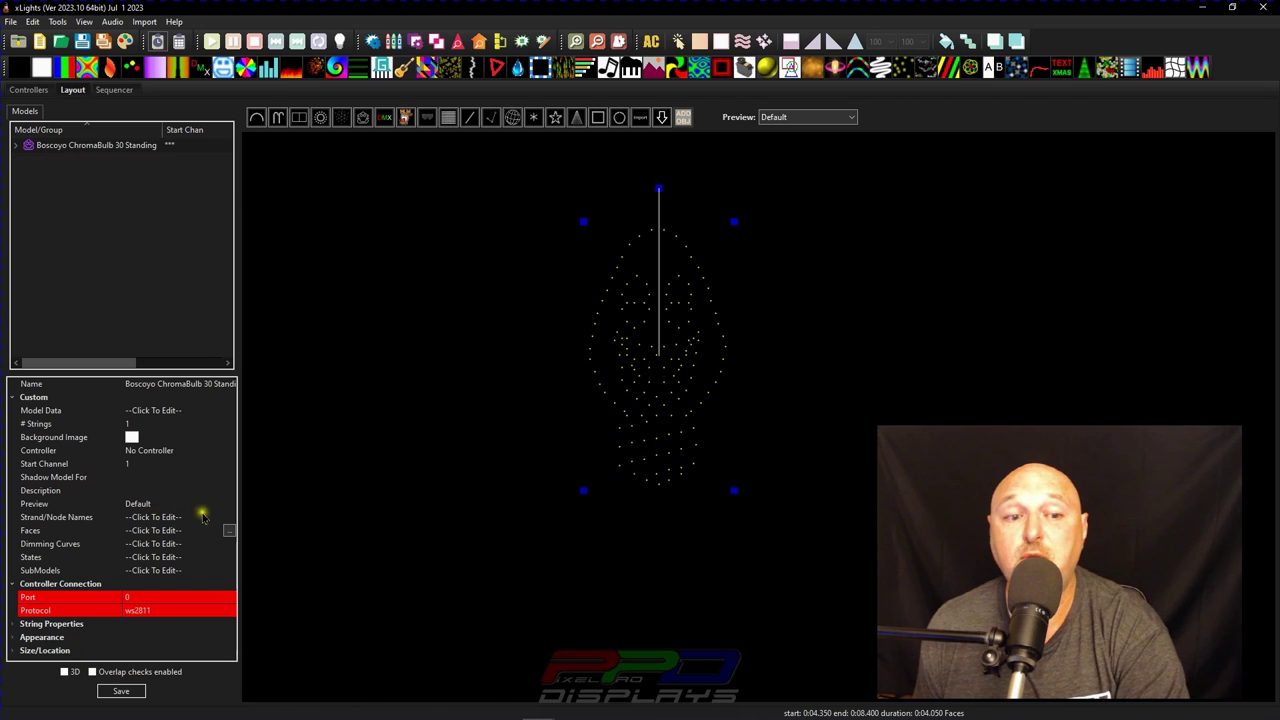
Load the Green face definition and copy it as 'Boscoyo ChromaBulb Girl'.
left_click(228, 531)
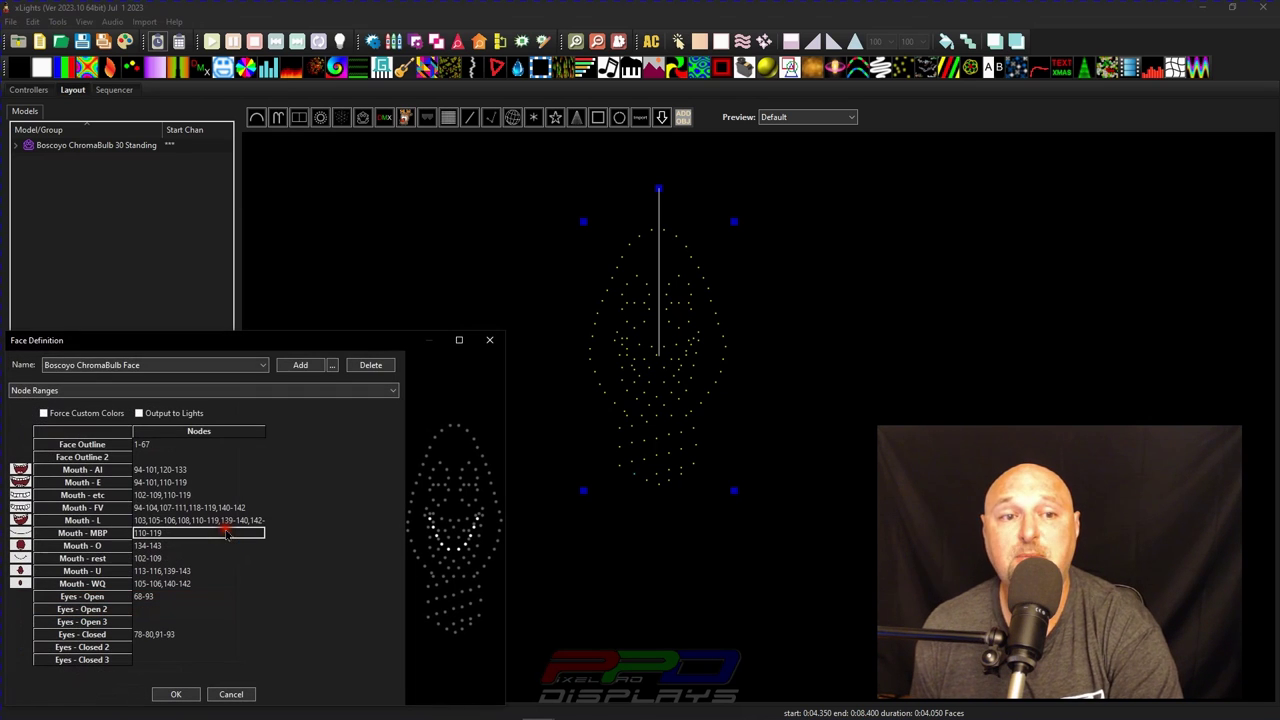
left_click(332, 365)
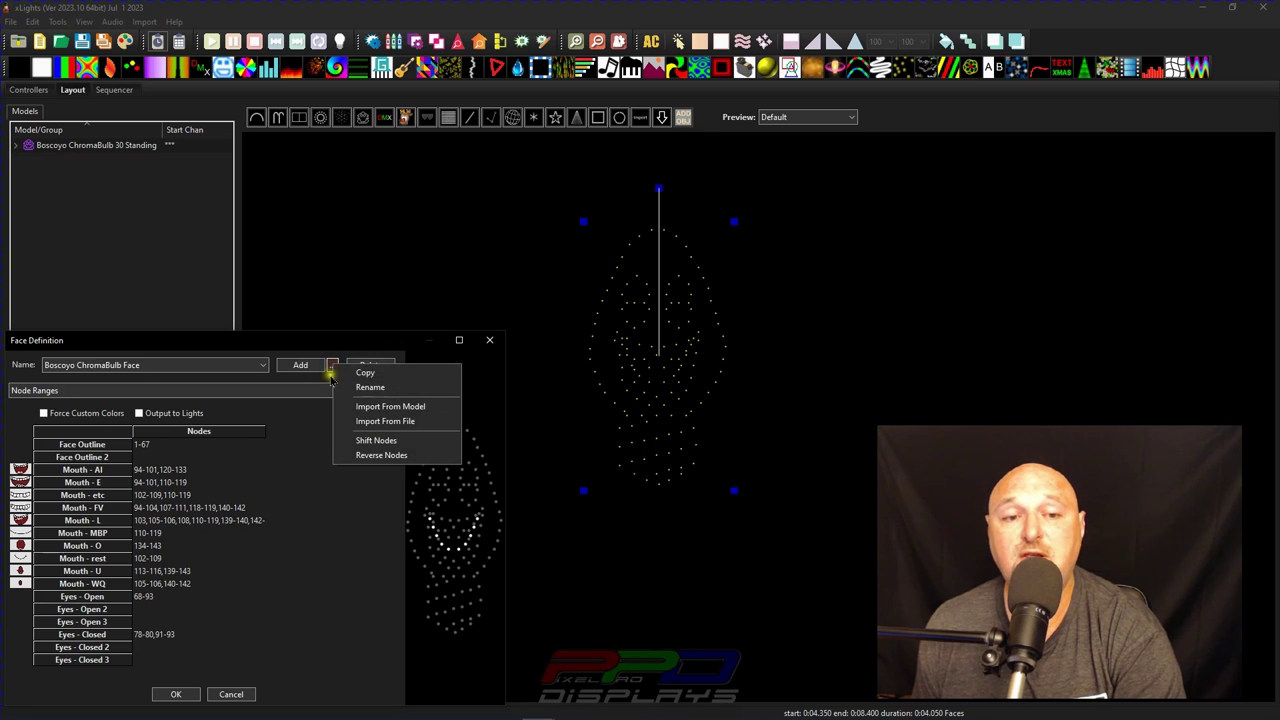
left_click(264, 366)
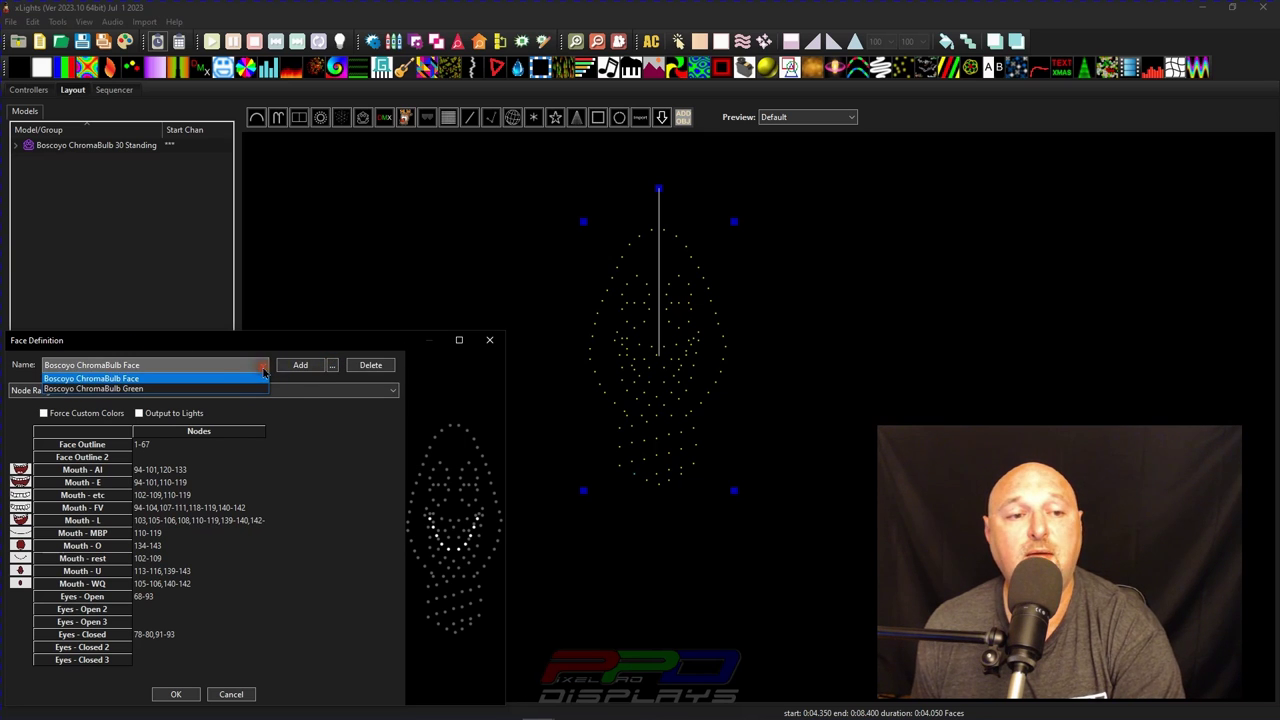
left_click(222, 384)
left_click(332, 366)
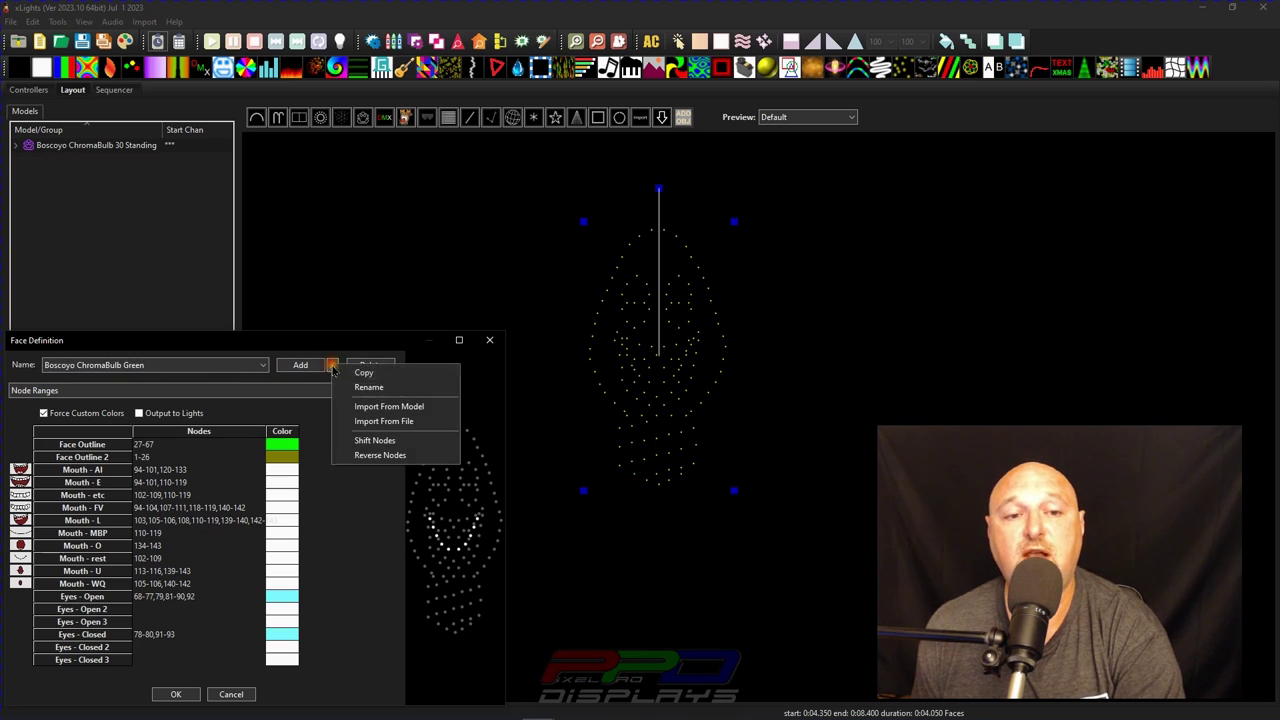
left_click(368, 370)
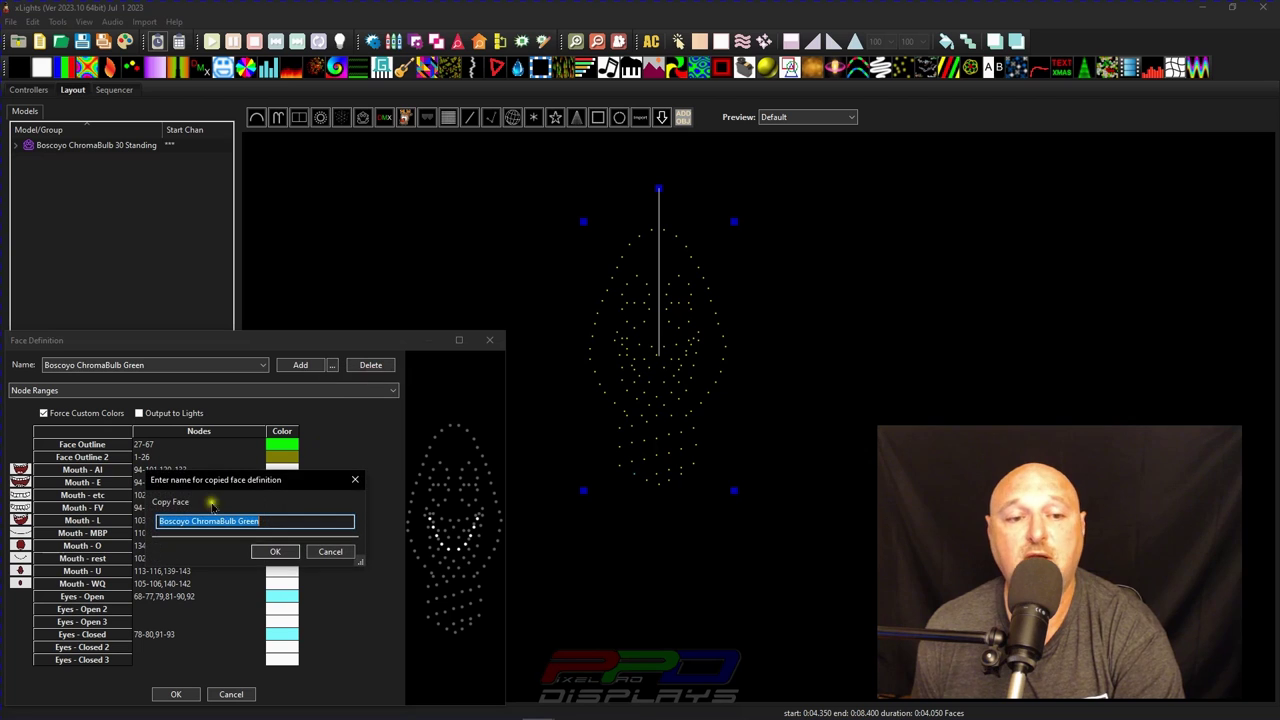
left_click(283, 526)
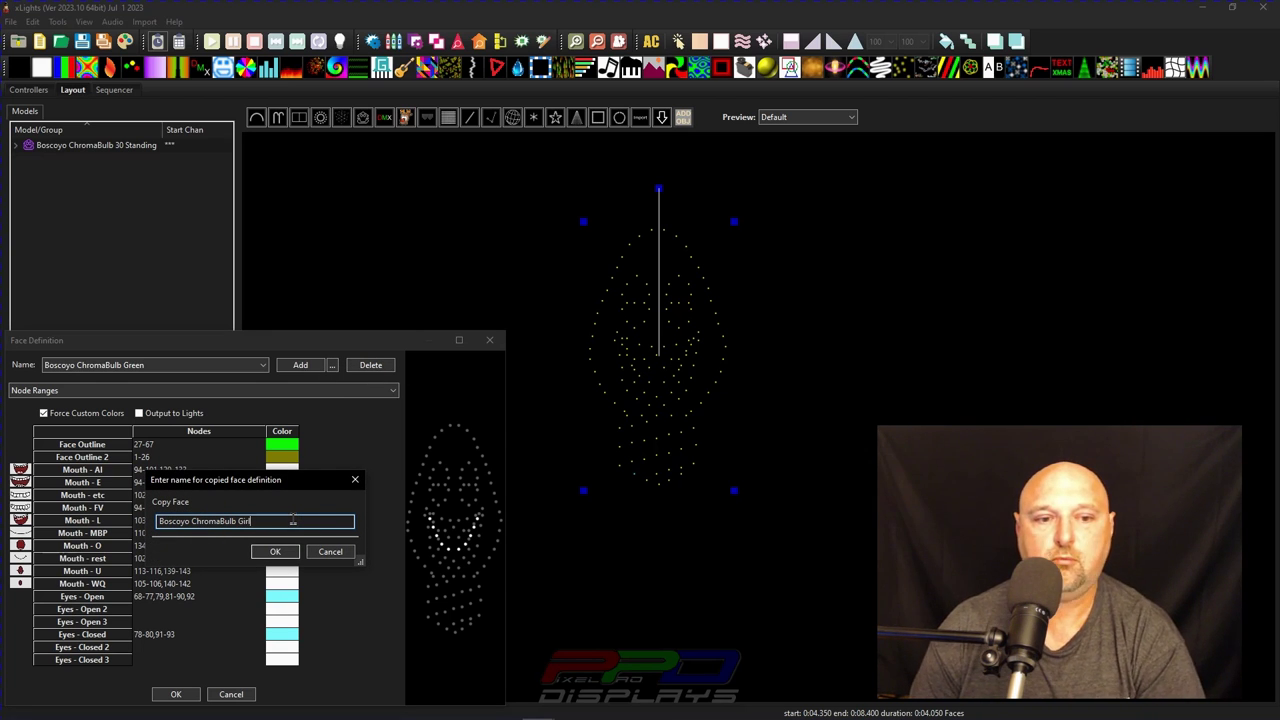
key("Return")
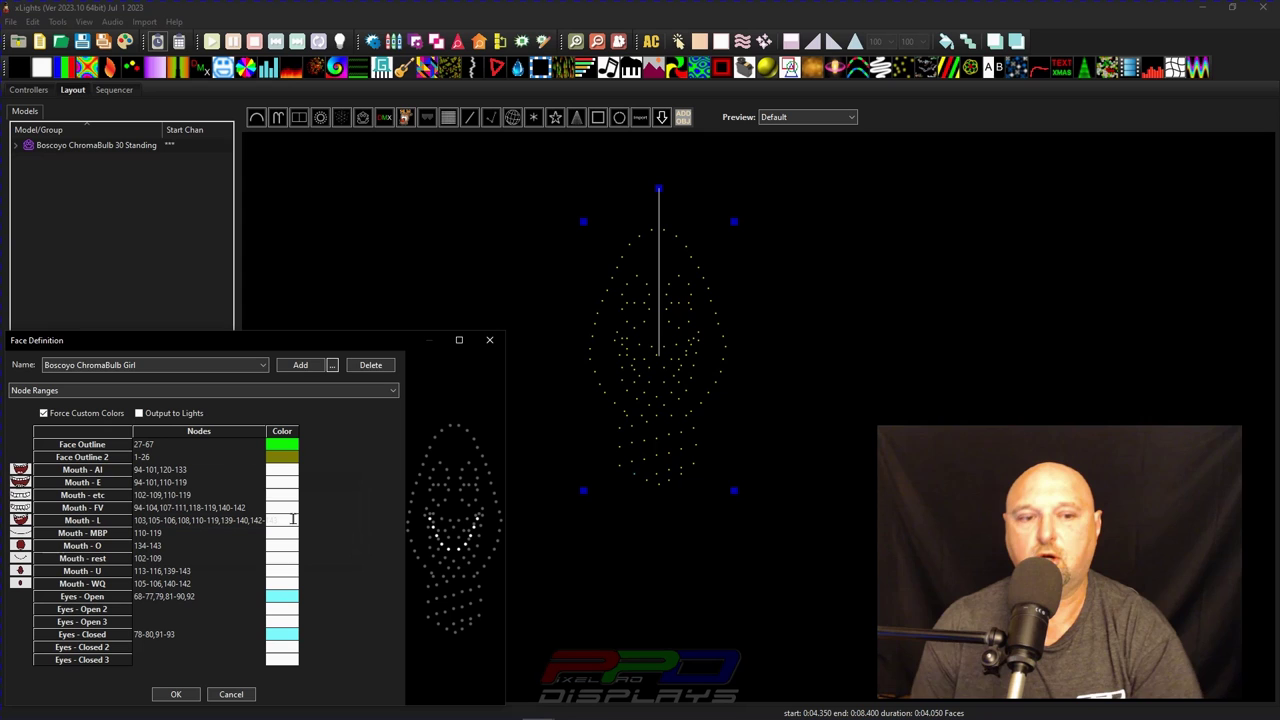
Make the Girl definition's Face Outline pink and accept the changes.
left_click(288, 448)
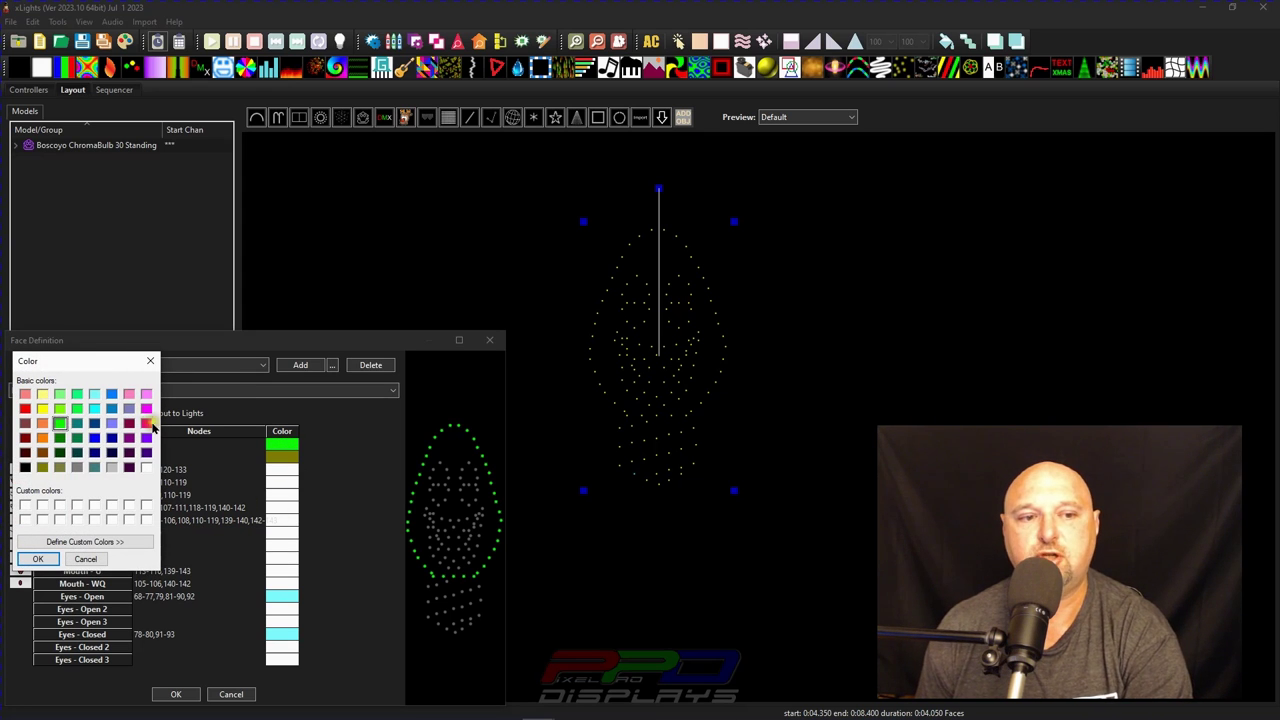
left_click(147, 424)
left_click(38, 558)
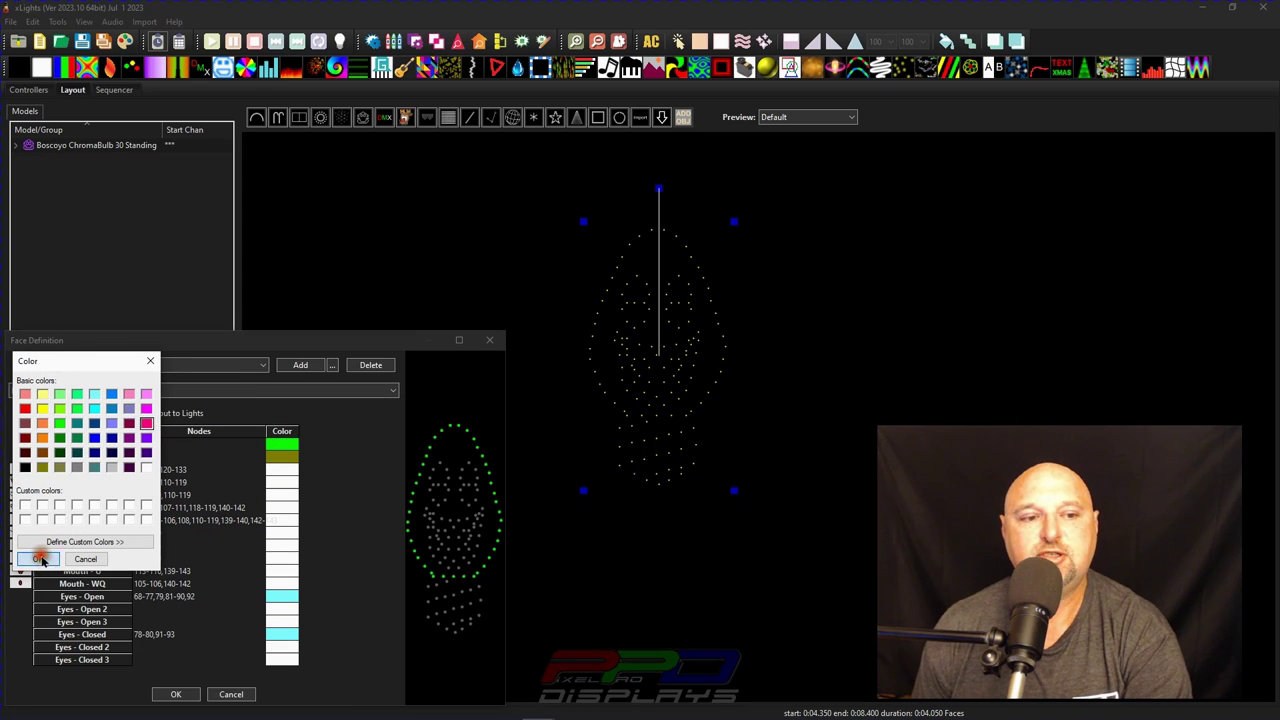
left_click(167, 694)
Set the Faces effect's Face Definition to Boscoyo ChromaBulb Girl in the Sequencer.
left_click(114, 89)
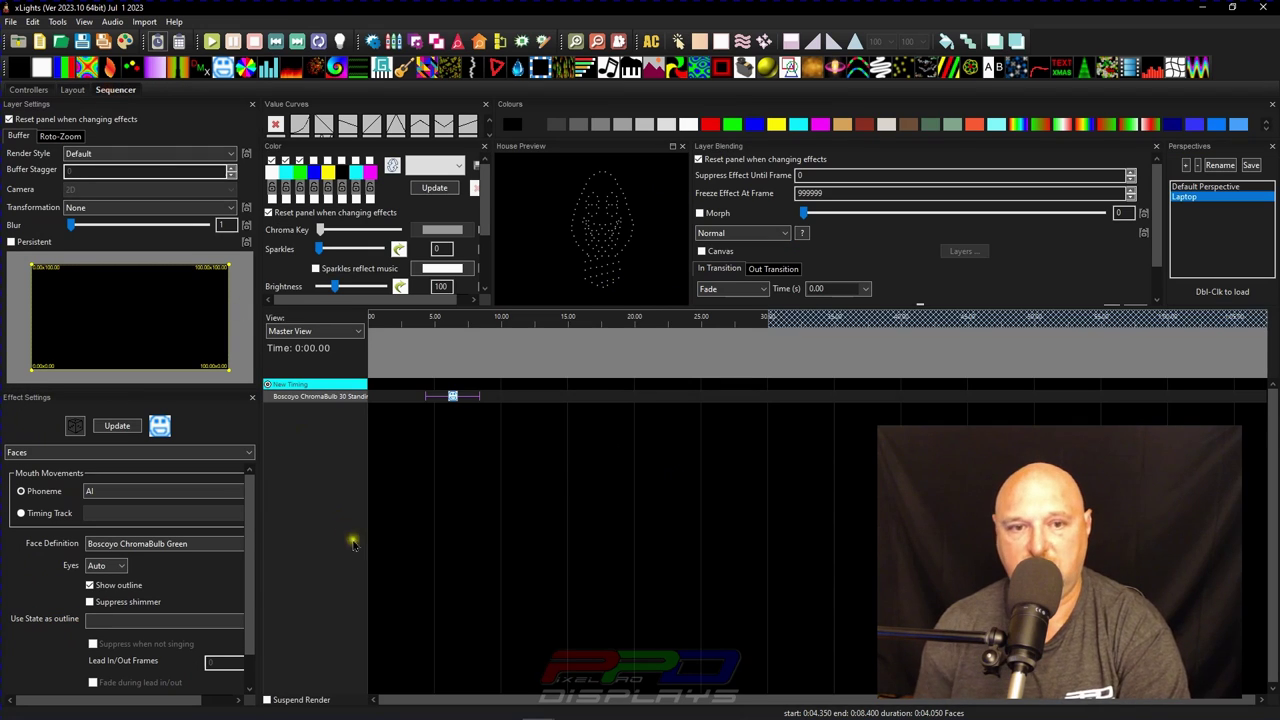
left_click(455, 396)
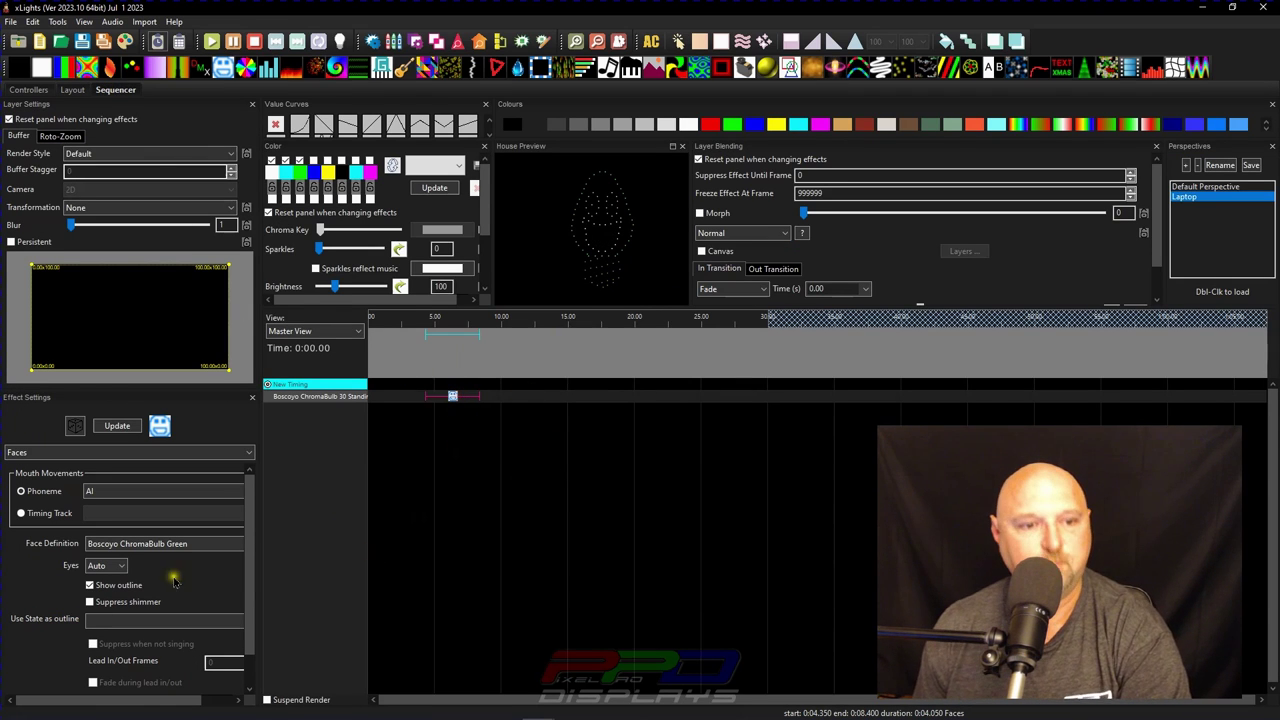
left_click(100, 543)
left_click(119, 565)
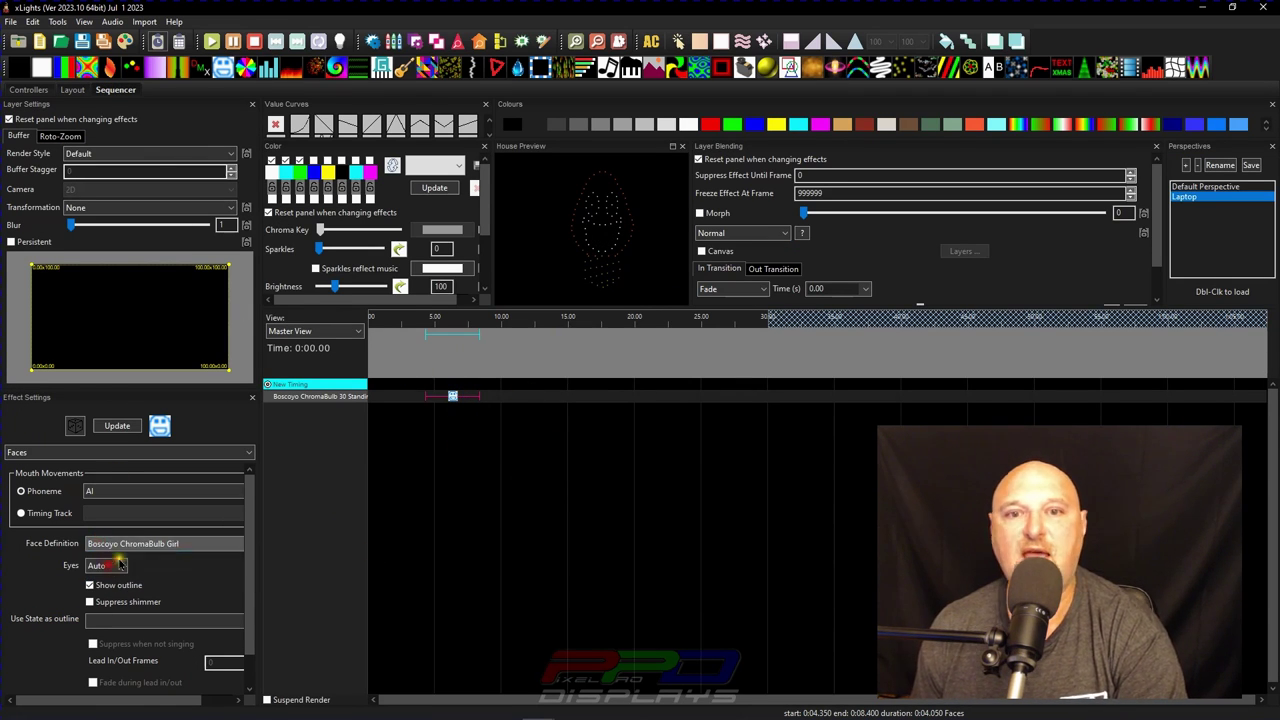